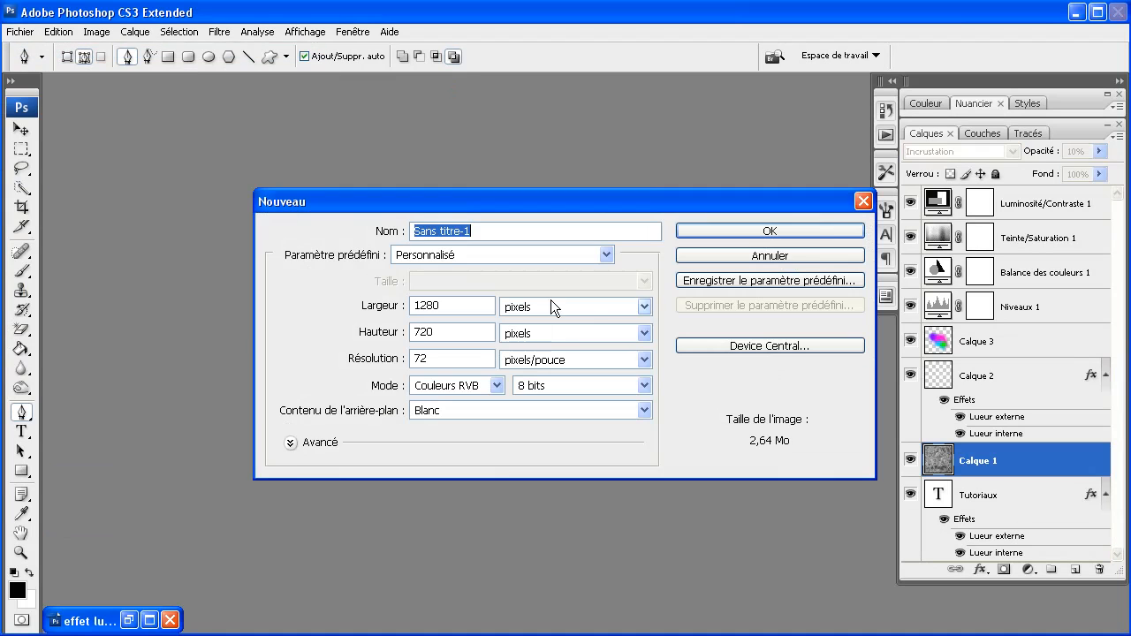
Create a new 1280 × 720 pixel document at 72 pixels/pouce in Couleurs RVB with a white background.
double_click(457, 306)
double_click(445, 328)
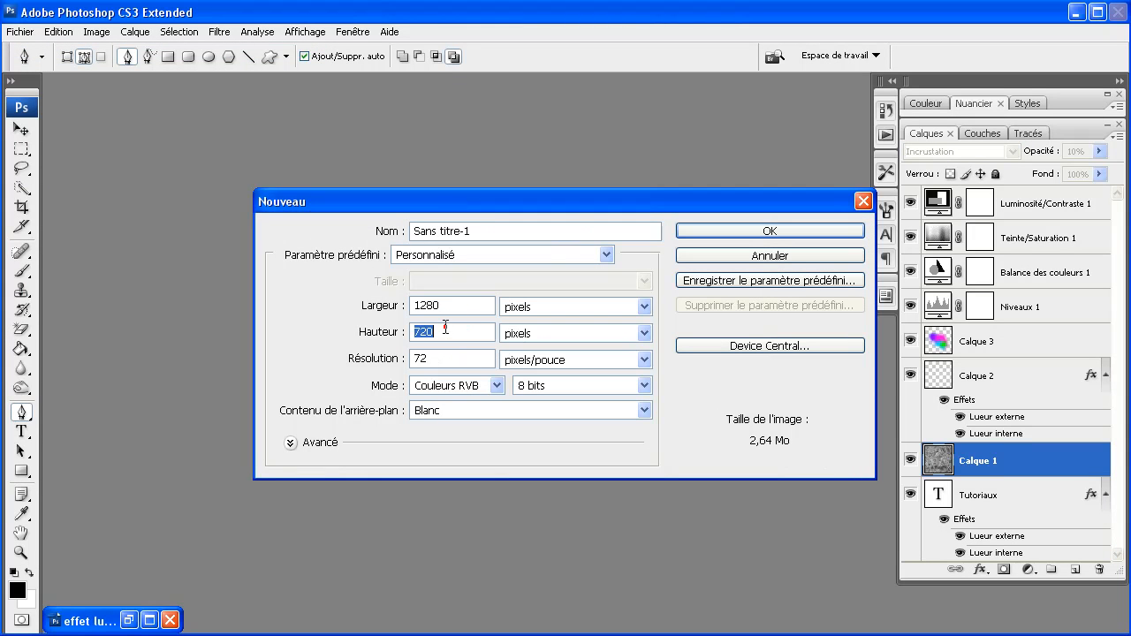
double_click(447, 359)
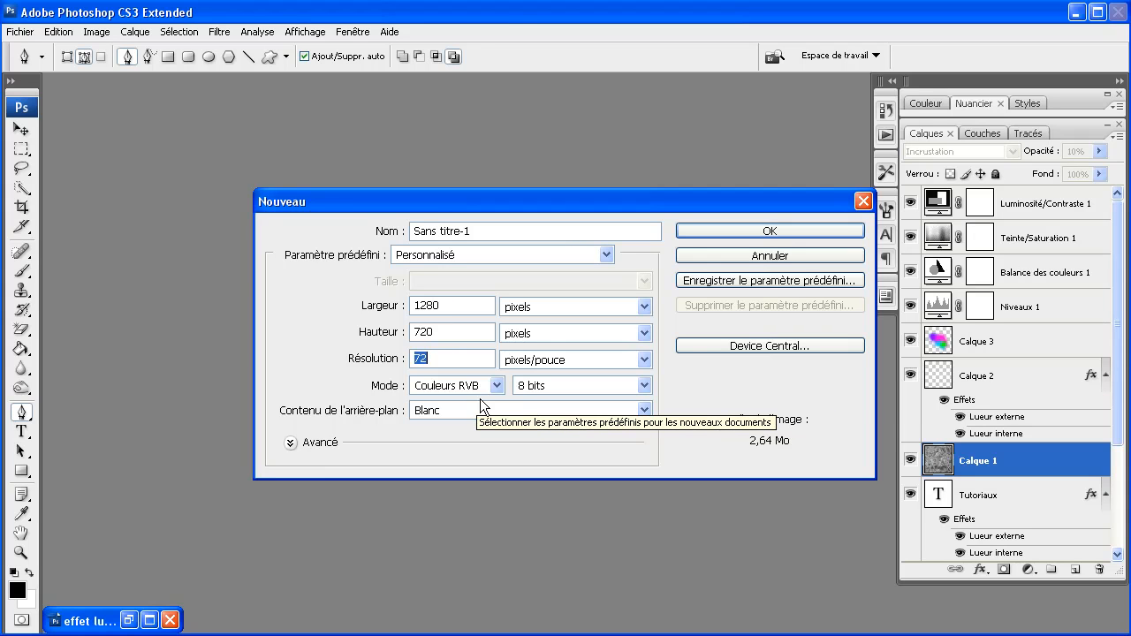
click(759, 228)
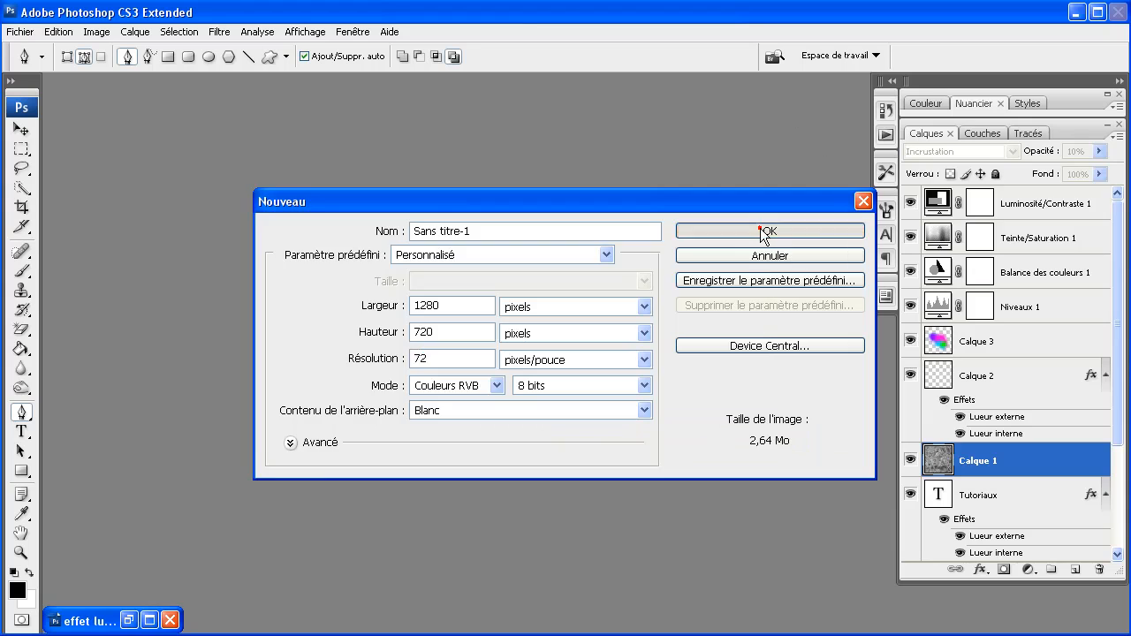
click(812, 117)
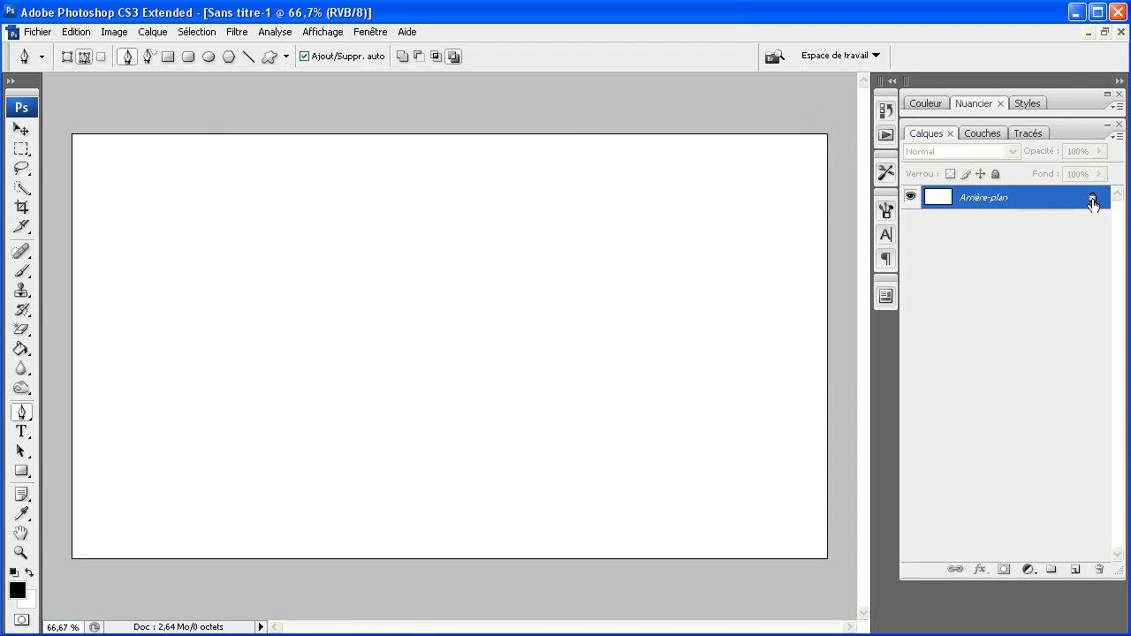
Convert the locked background into the regular layer Calque 0 and fill it with black.
double_click(1093, 203)
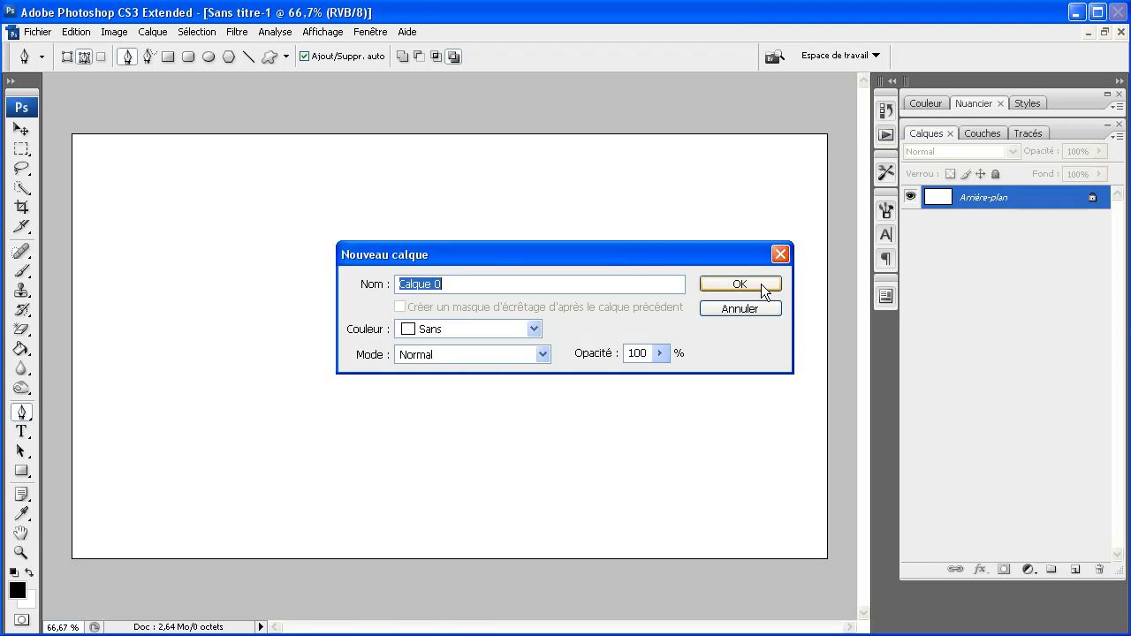
click(761, 290)
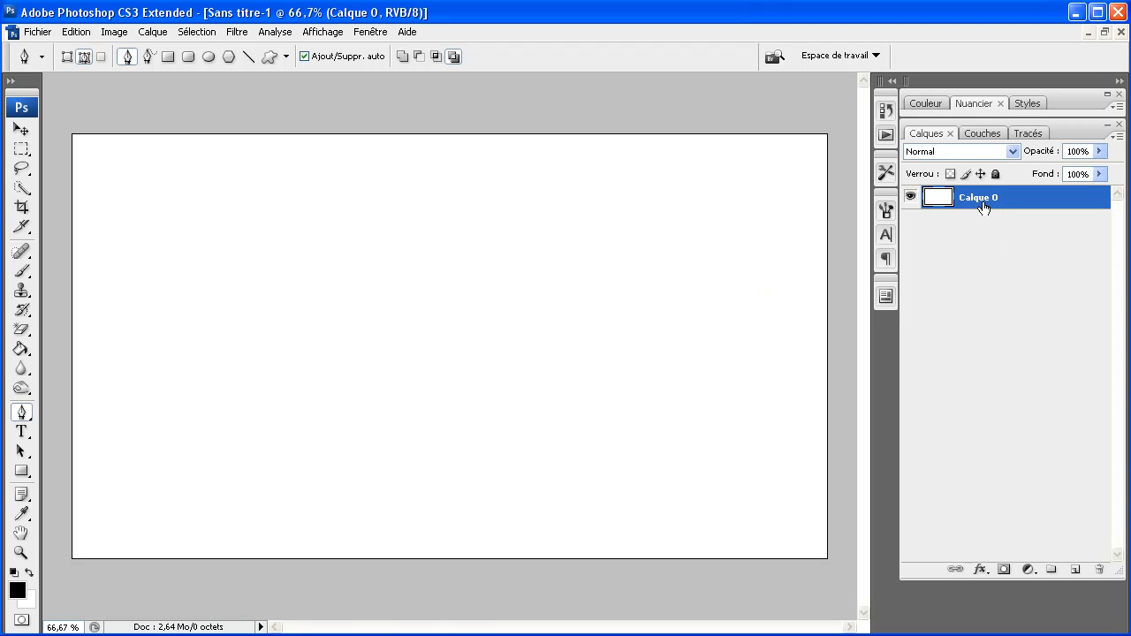
click(29, 573)
click(23, 348)
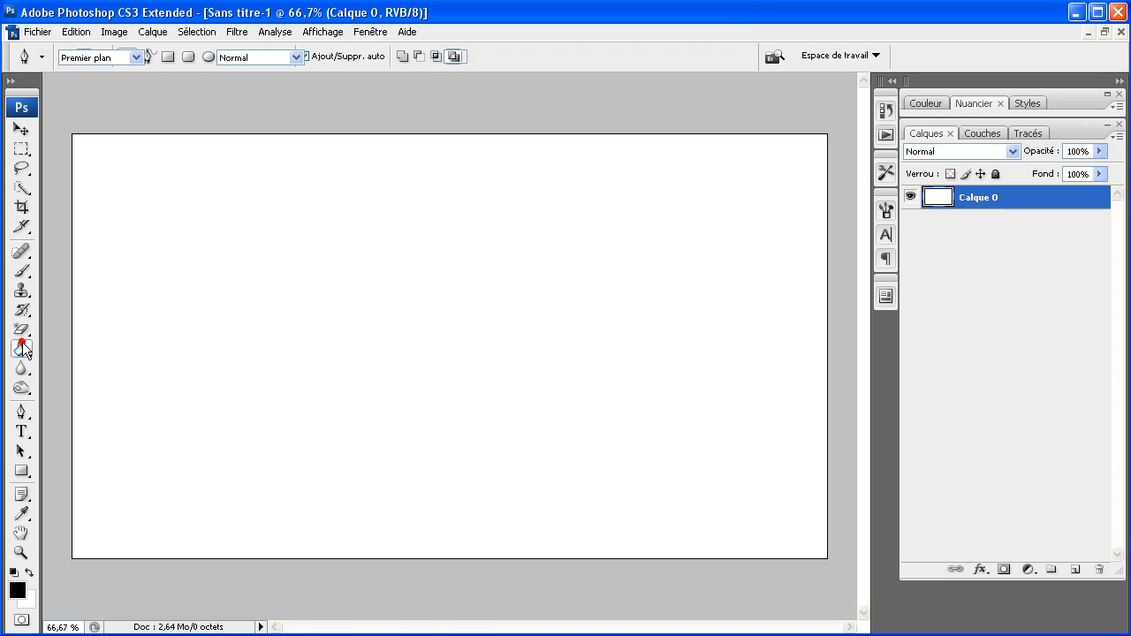
click(88, 374)
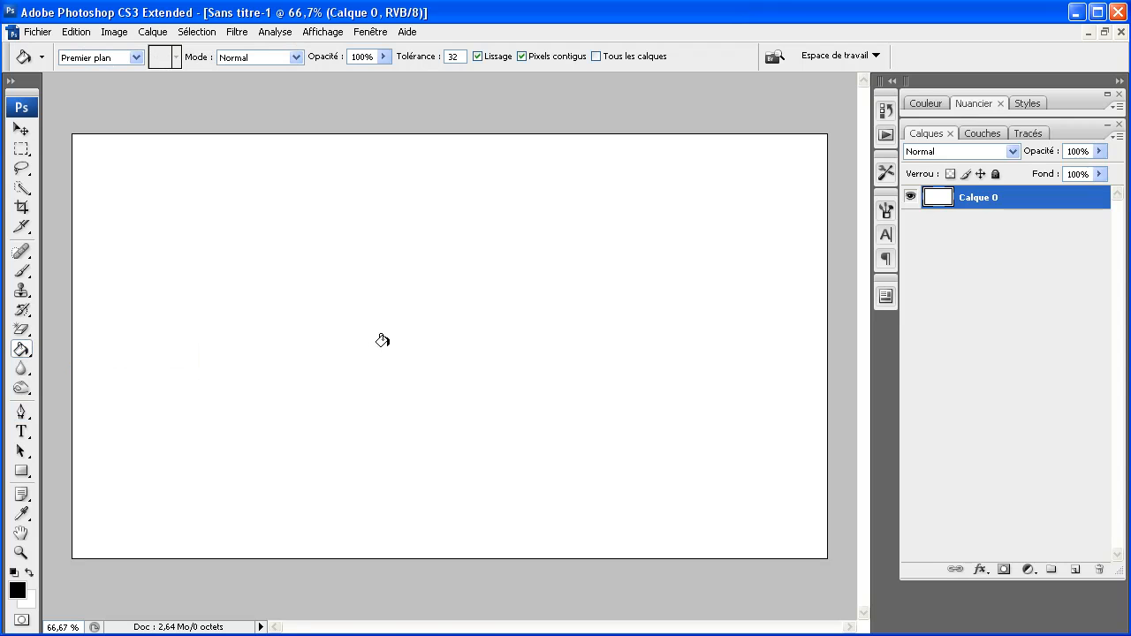
click(401, 319)
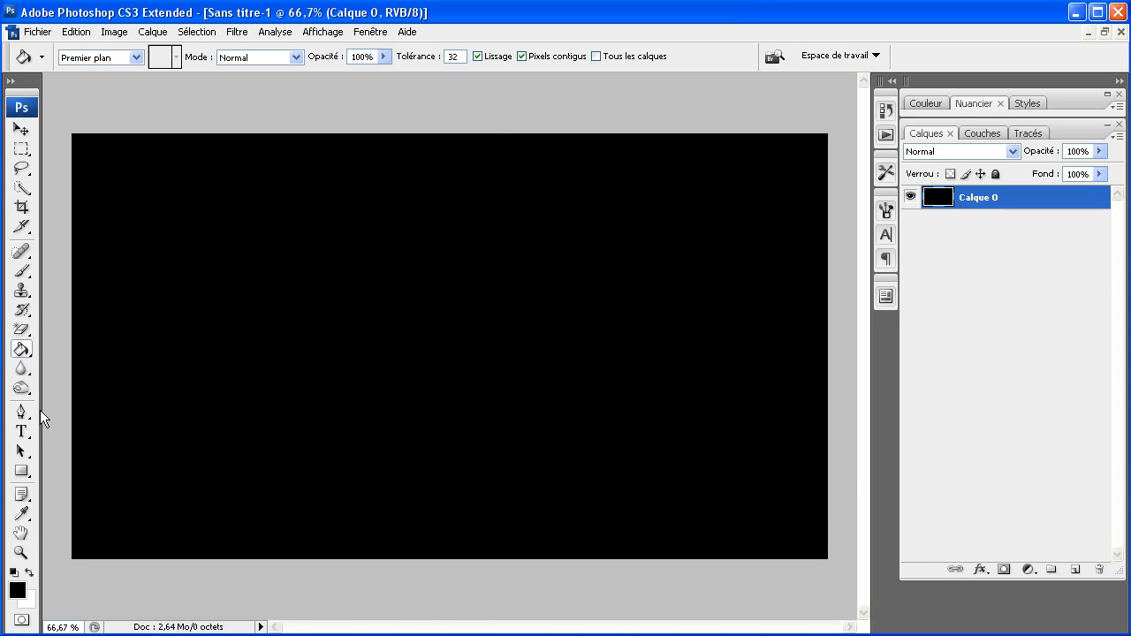
Choose the Brush tool and set the foreground colour to a dark orange-brown.
click(18, 278)
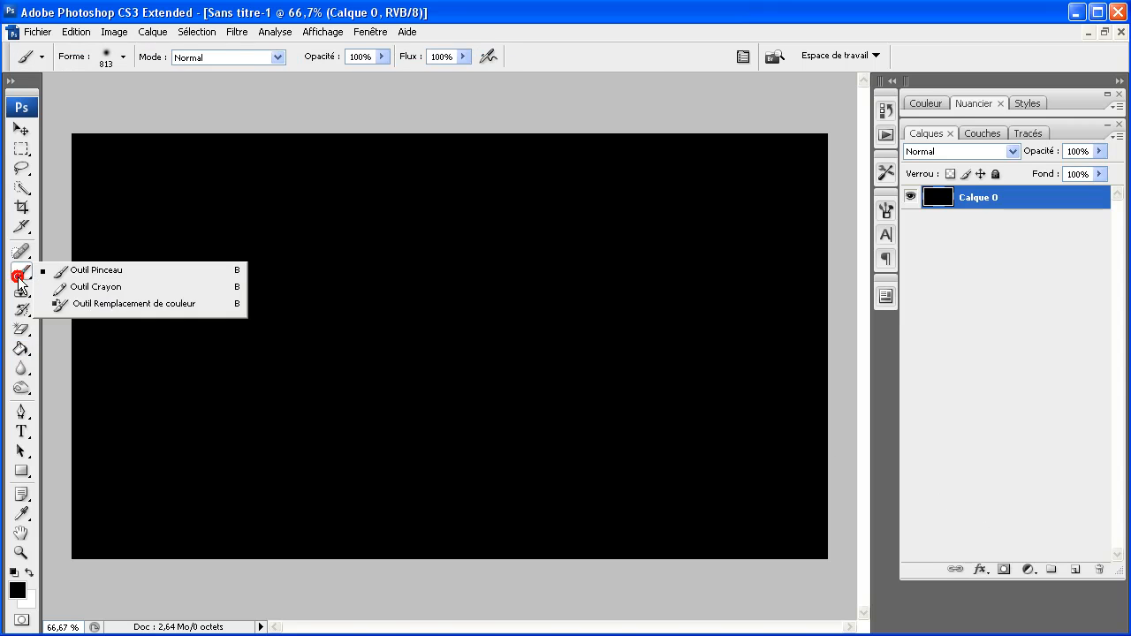
click(99, 273)
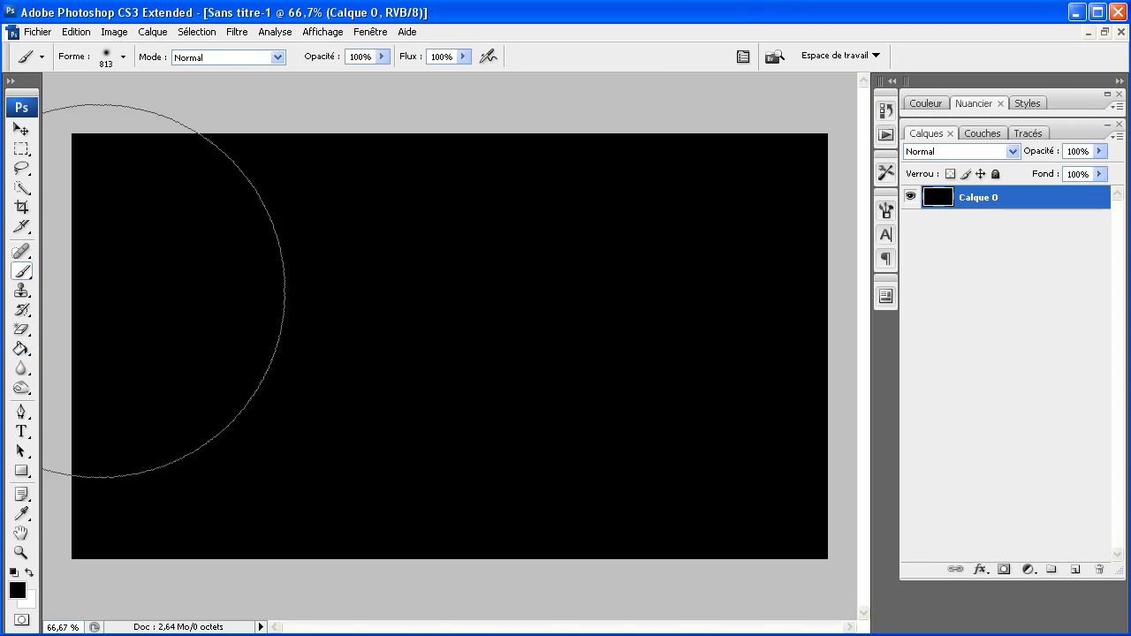
click(17, 592)
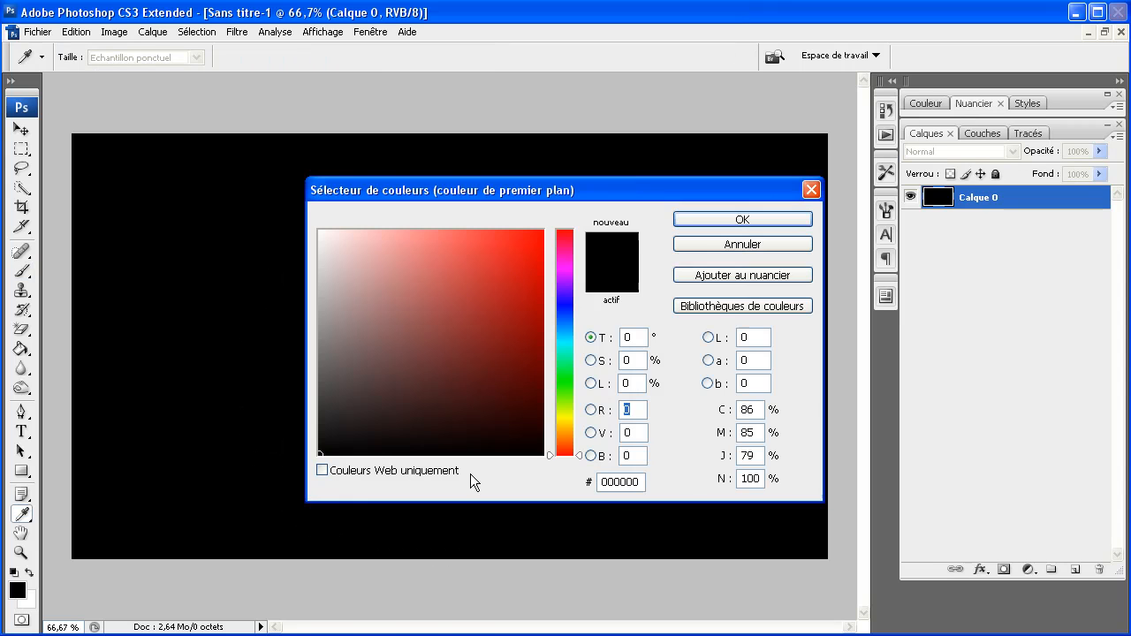
click(560, 440)
mouse_move(527, 332)
mouse_down()
mouse_move(580, 334)
mouse_move(584, 350)
mouse_up()
click(748, 220)
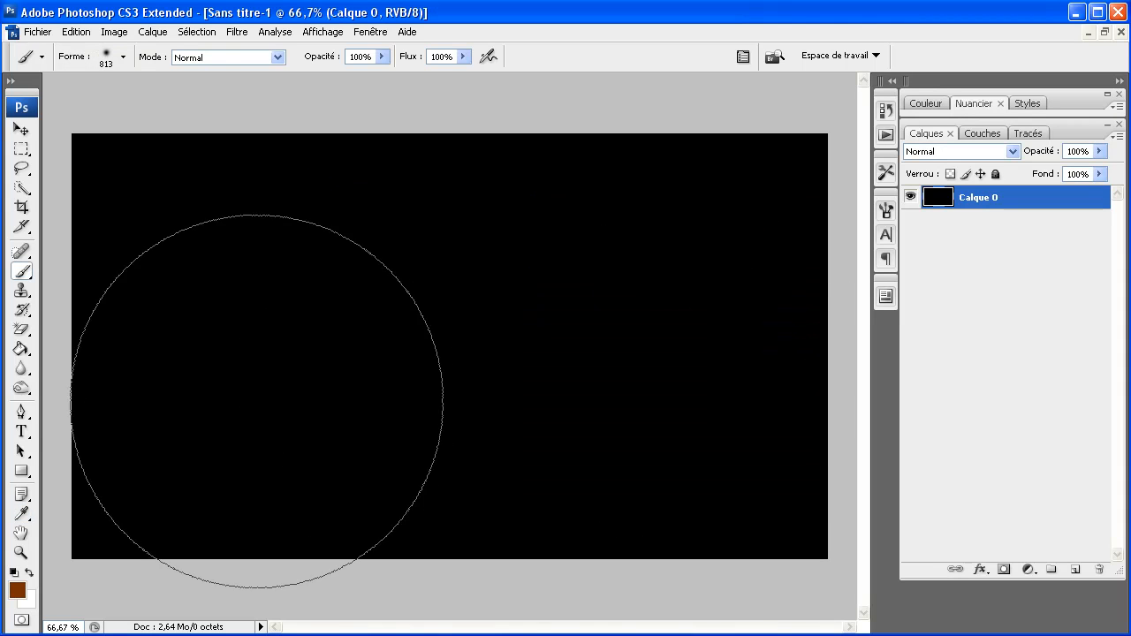
Paint a single soft glow near the canvas centre with an 813 px brush at 0% hardness.
right_click(429, 350)
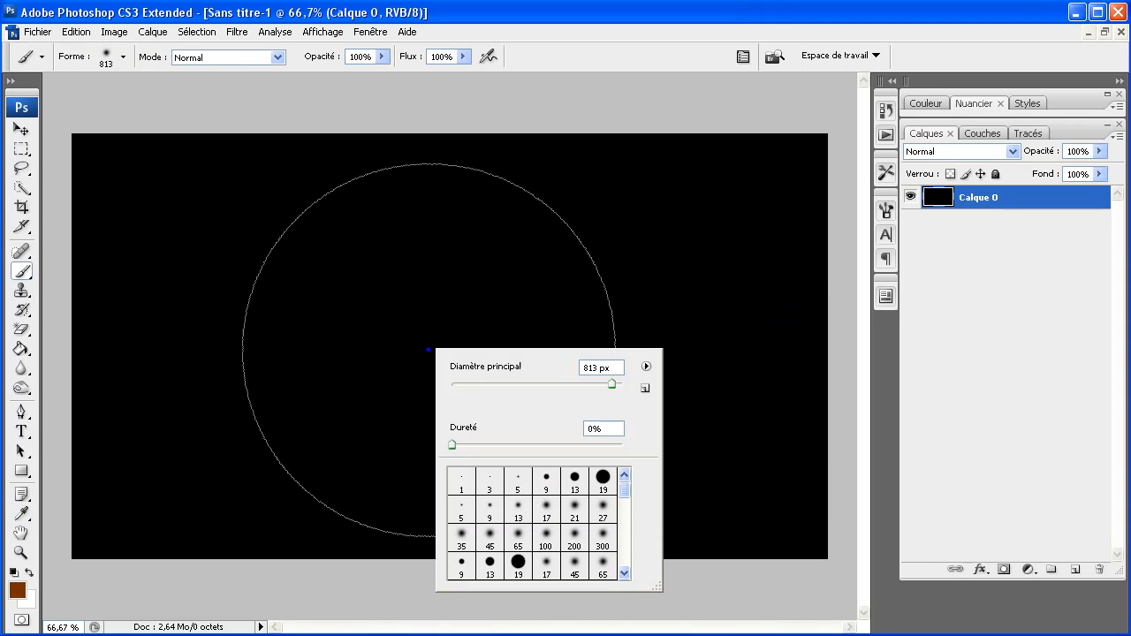
drag(613, 384, 549, 386)
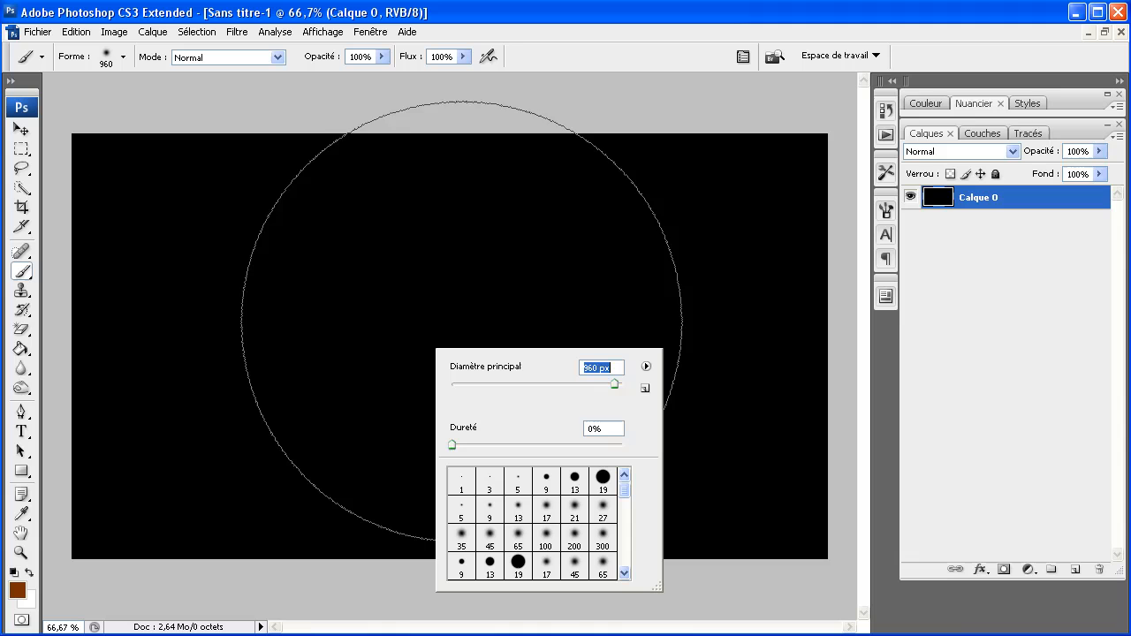
click(612, 382)
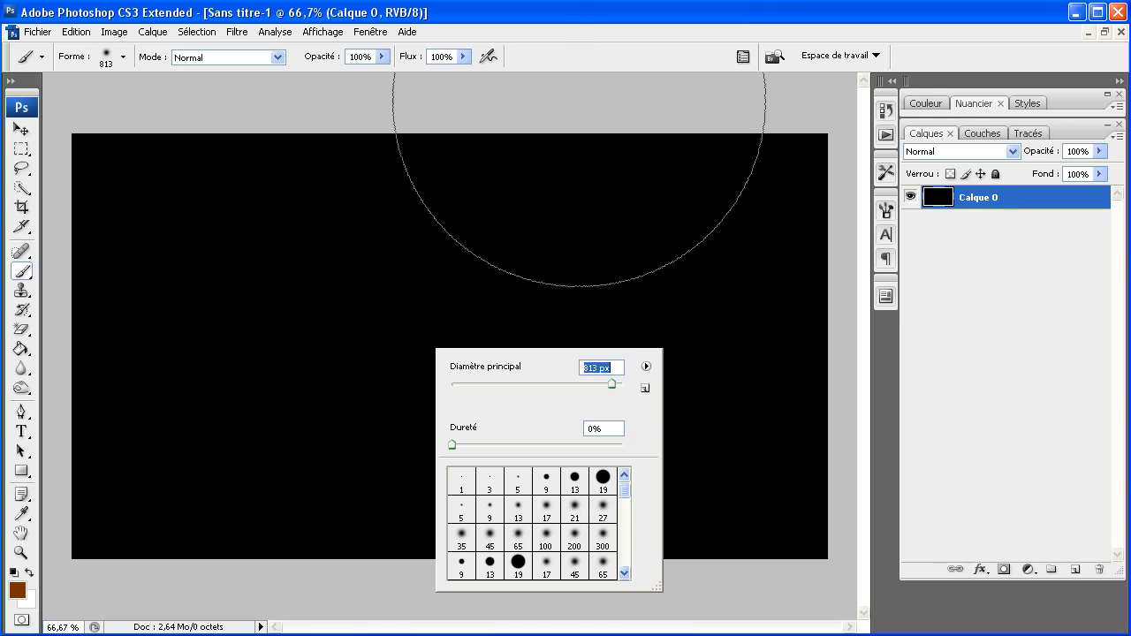
click(540, 38)
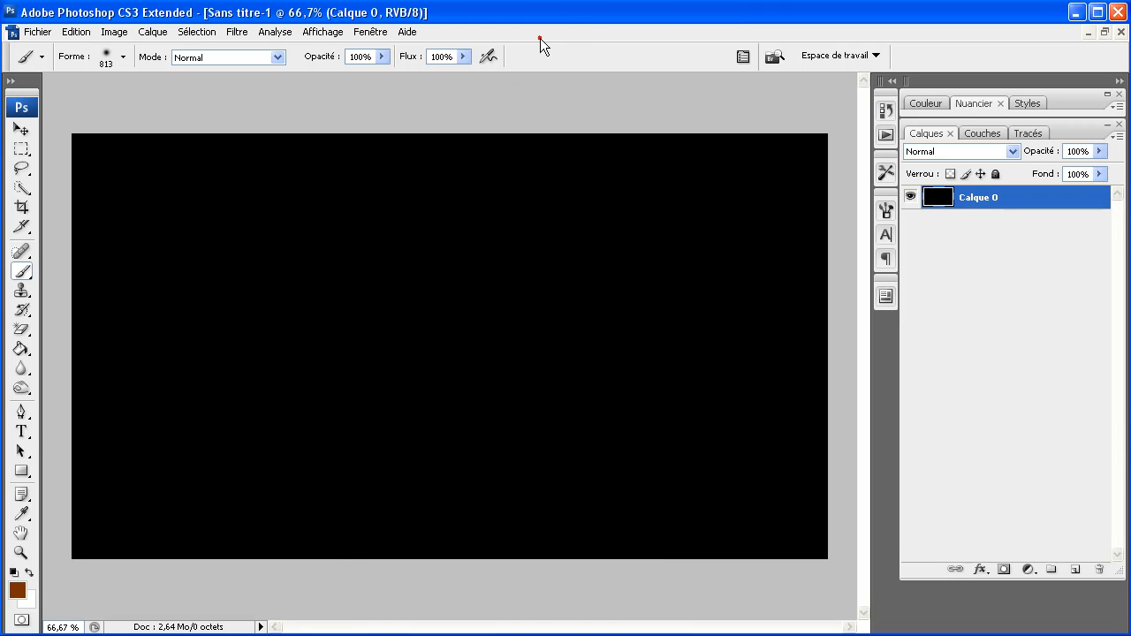
click(415, 346)
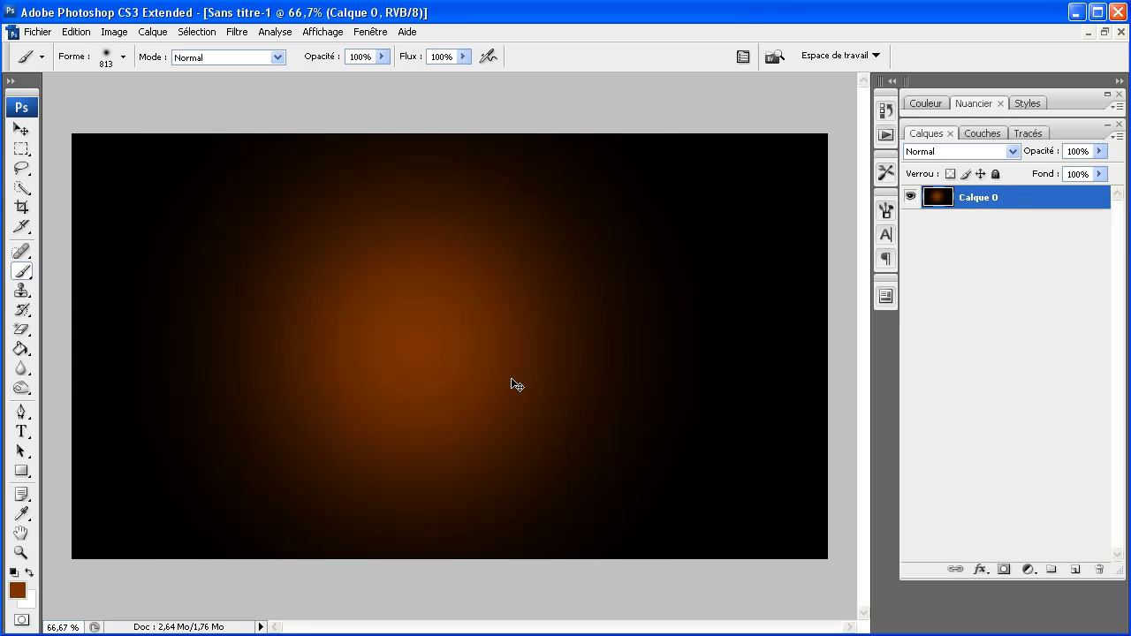
Duplicate the glow layer Calque 0 and keep the copy selected.
key(ctrl+j)
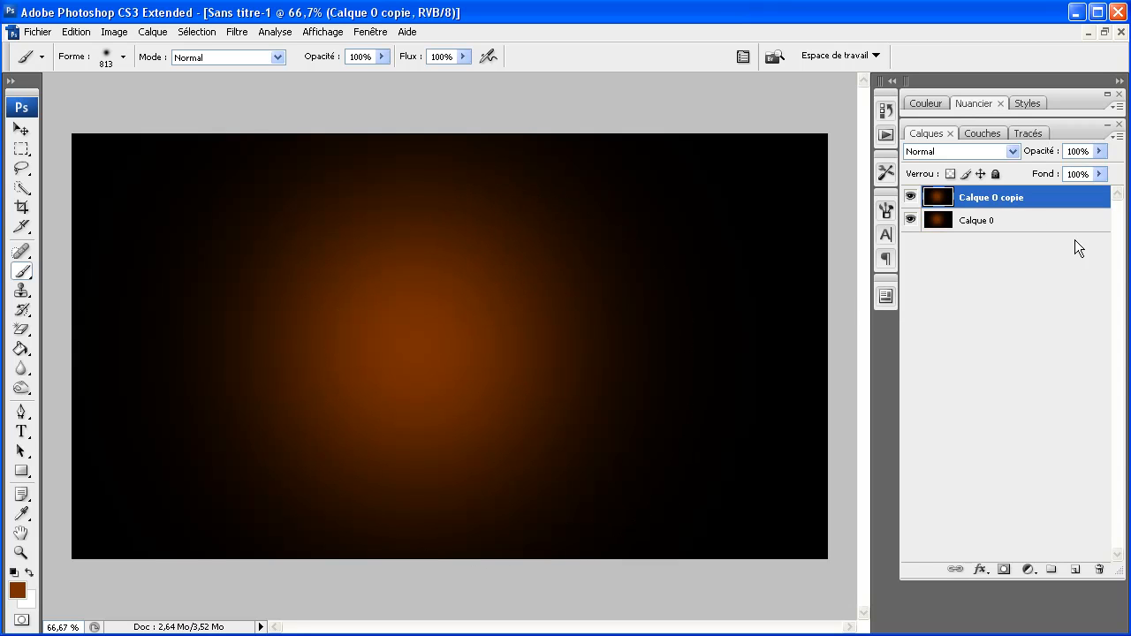
click(1034, 222)
click(1027, 198)
click(945, 152)
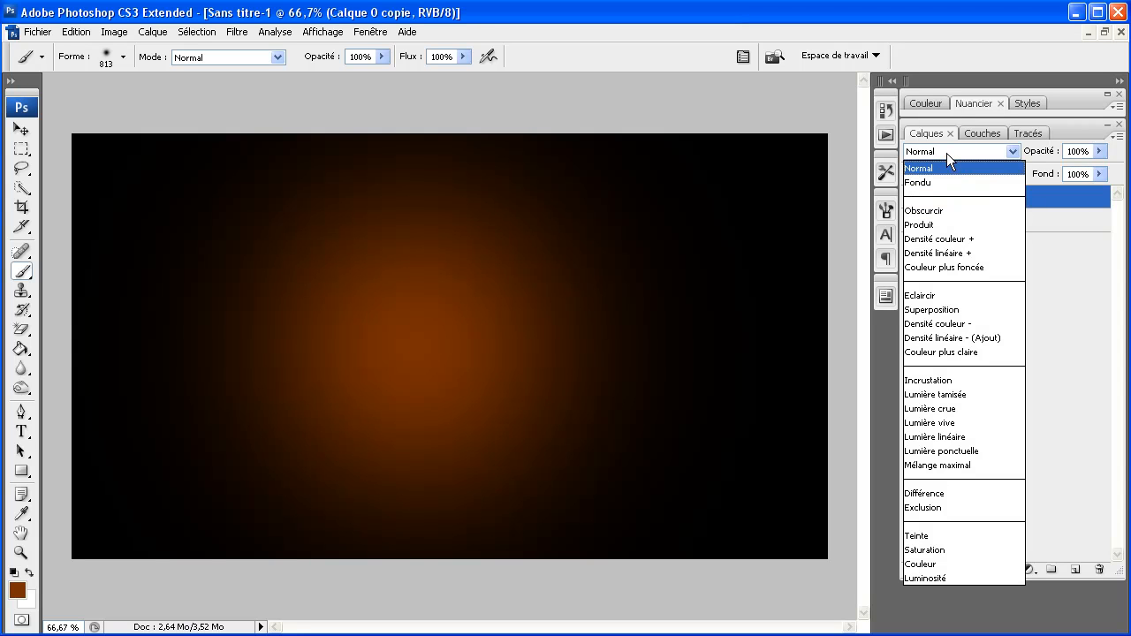
click(950, 382)
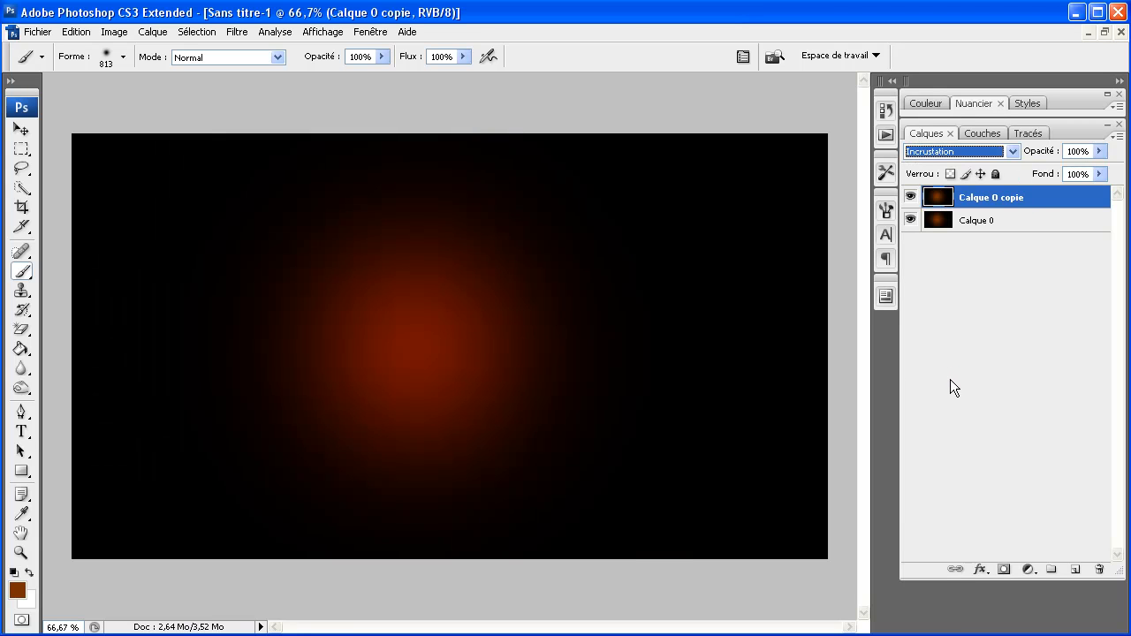
key(ctrl+z)
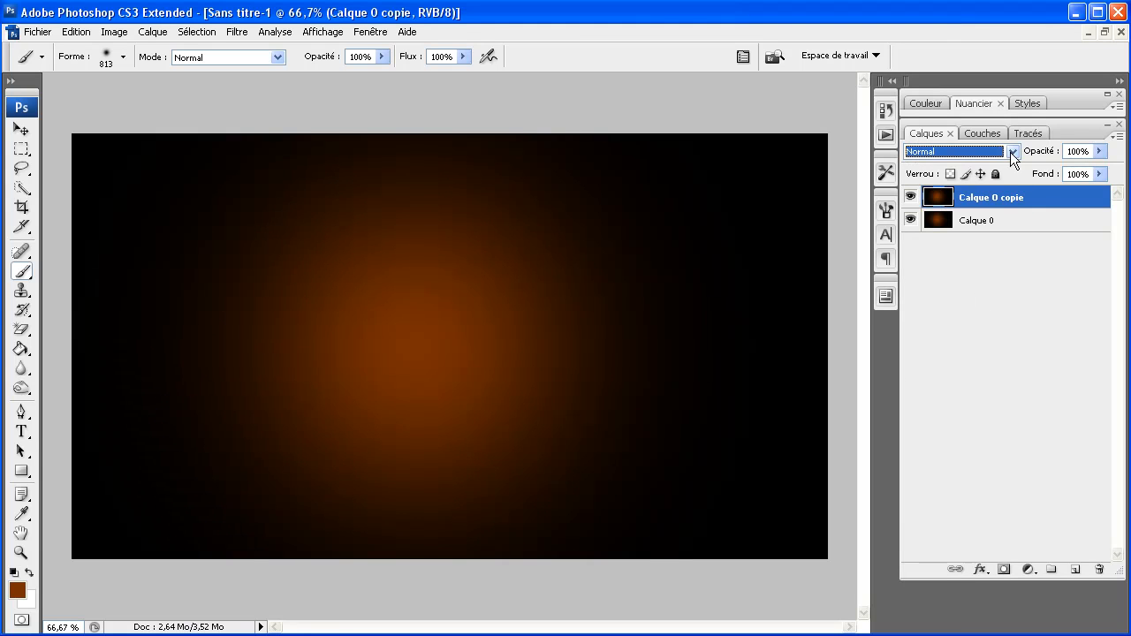
Set the blend mode of the duplicated glow layer to Superposition.
click(1012, 152)
click(982, 309)
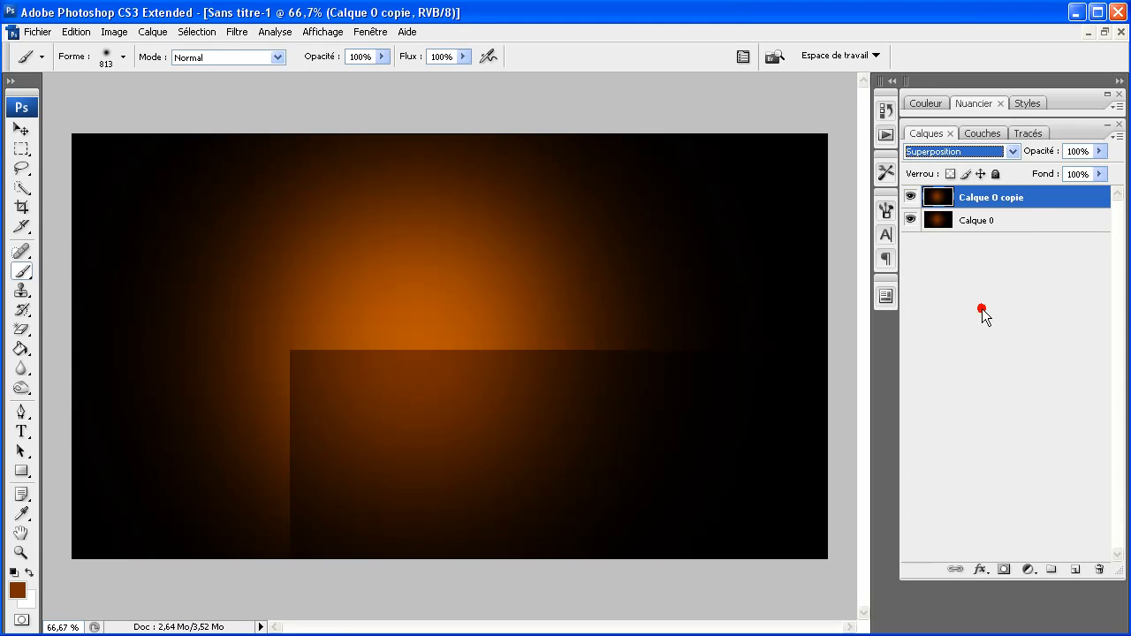
Add a new layer and render the Nuages filter on it using the default black and white colours.
click(1075, 569)
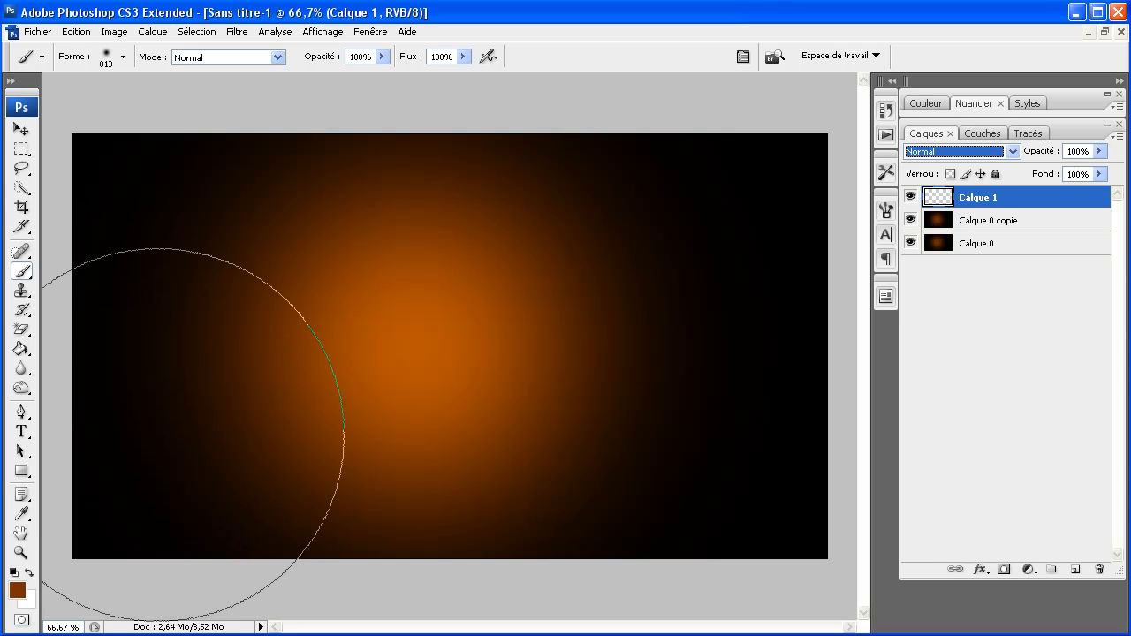
click(31, 574)
click(31, 574)
click(15, 573)
click(30, 573)
click(30, 572)
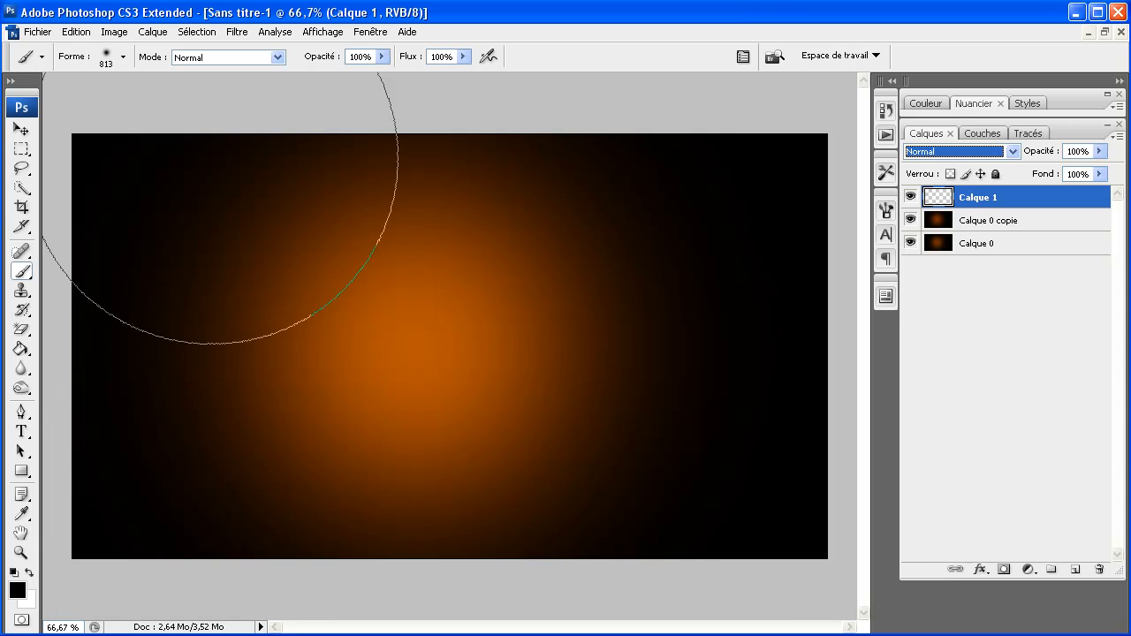
click(245, 32)
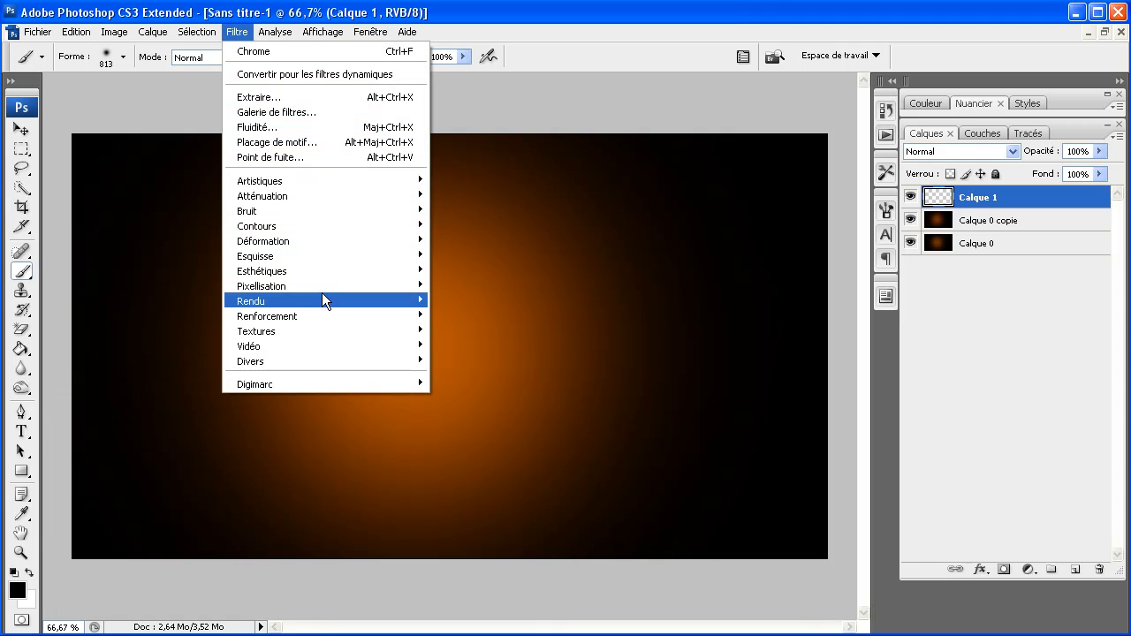
mouse_move(322, 299)
click(476, 346)
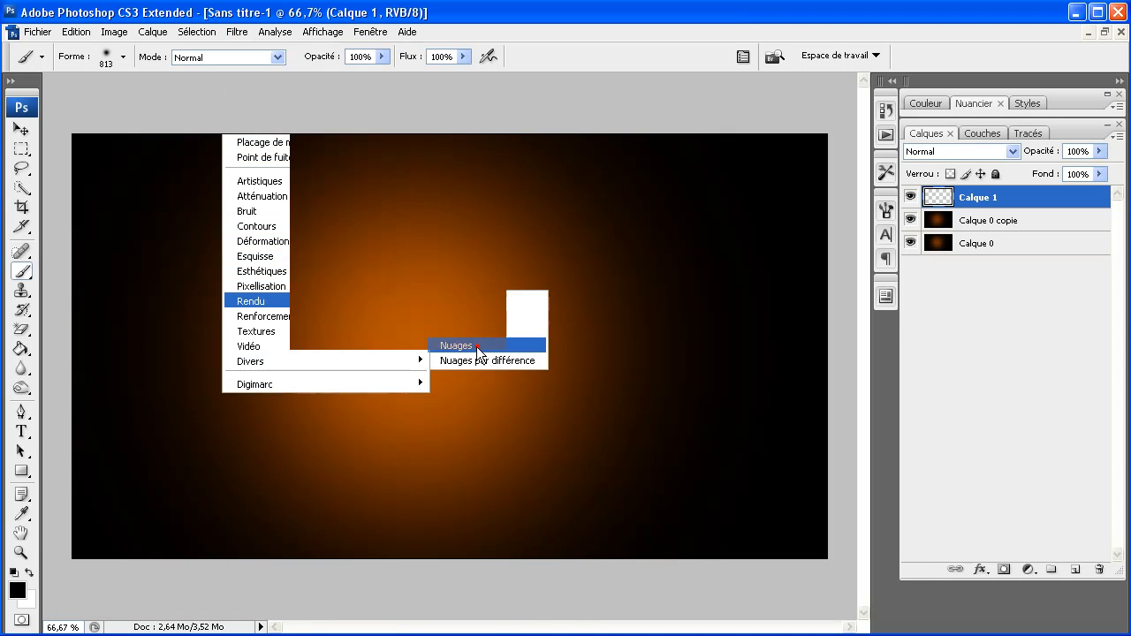
Apply the Chrome sketch filter to the clouds layer with Détail 0 and Lissage 10.
click(238, 36)
mouse_move(316, 256)
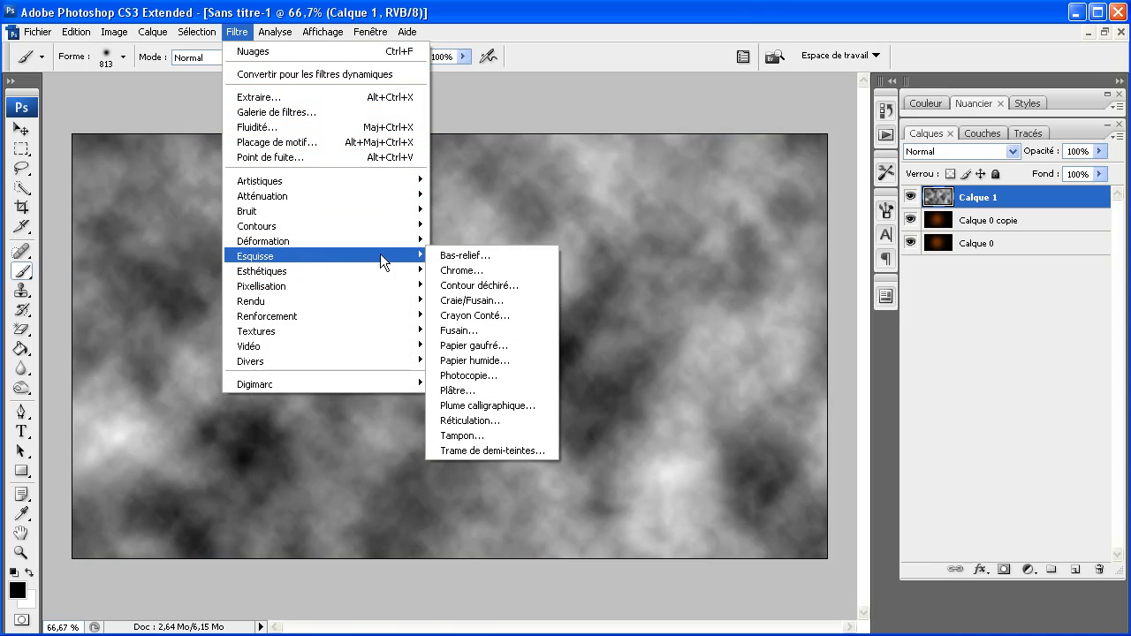
click(480, 267)
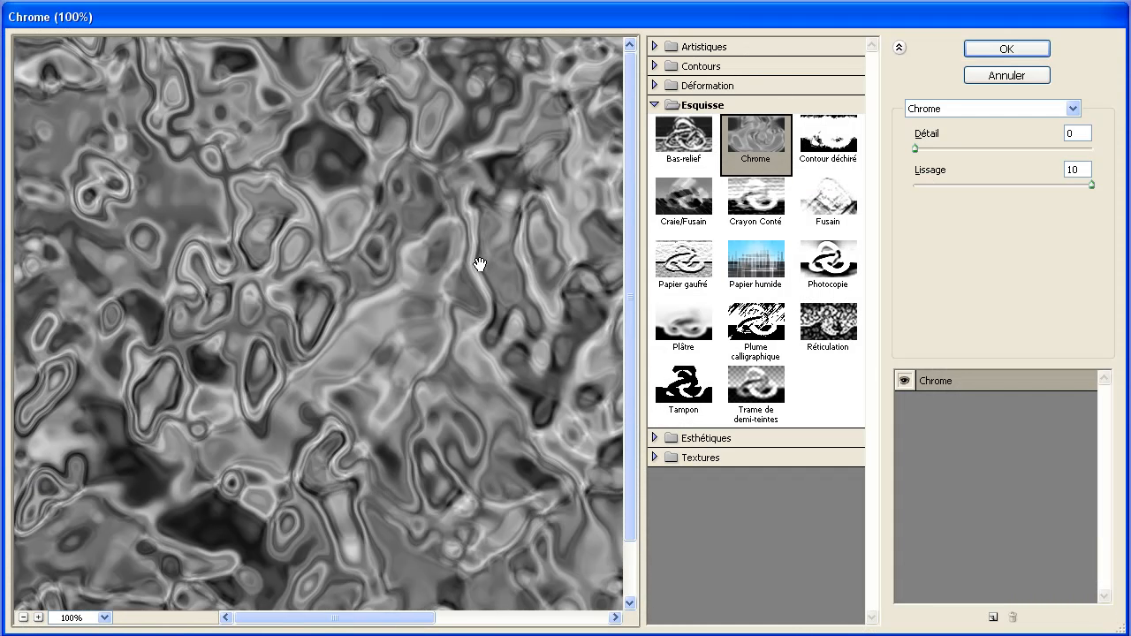
mouse_move(915, 146)
mouse_down()
mouse_move(993, 148)
mouse_move(910, 148)
mouse_up()
click(1089, 184)
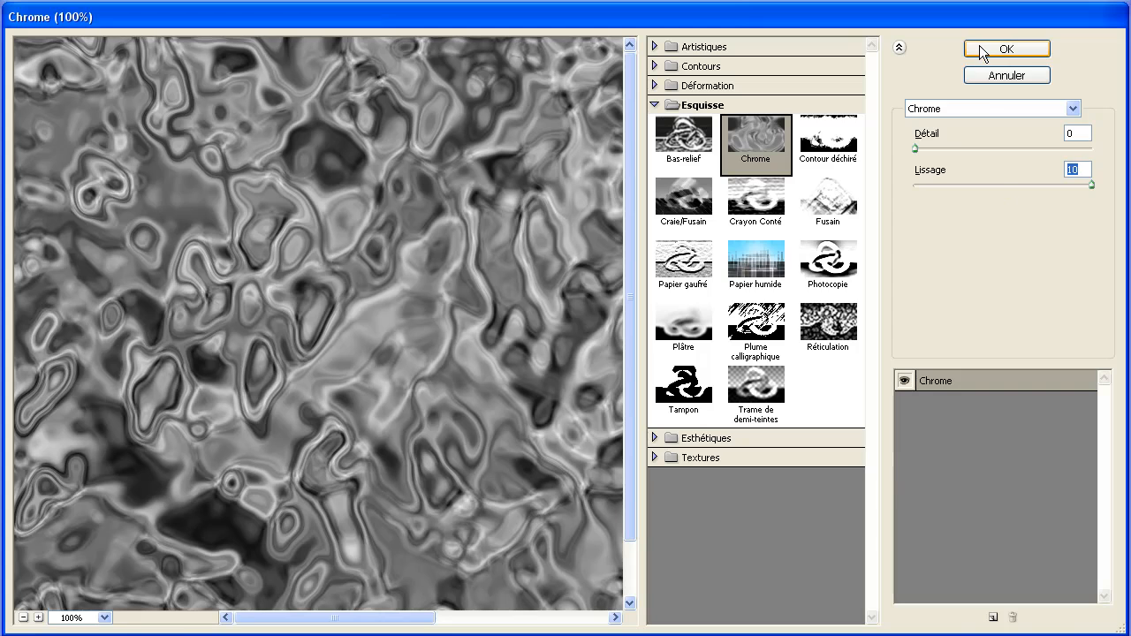
click(987, 46)
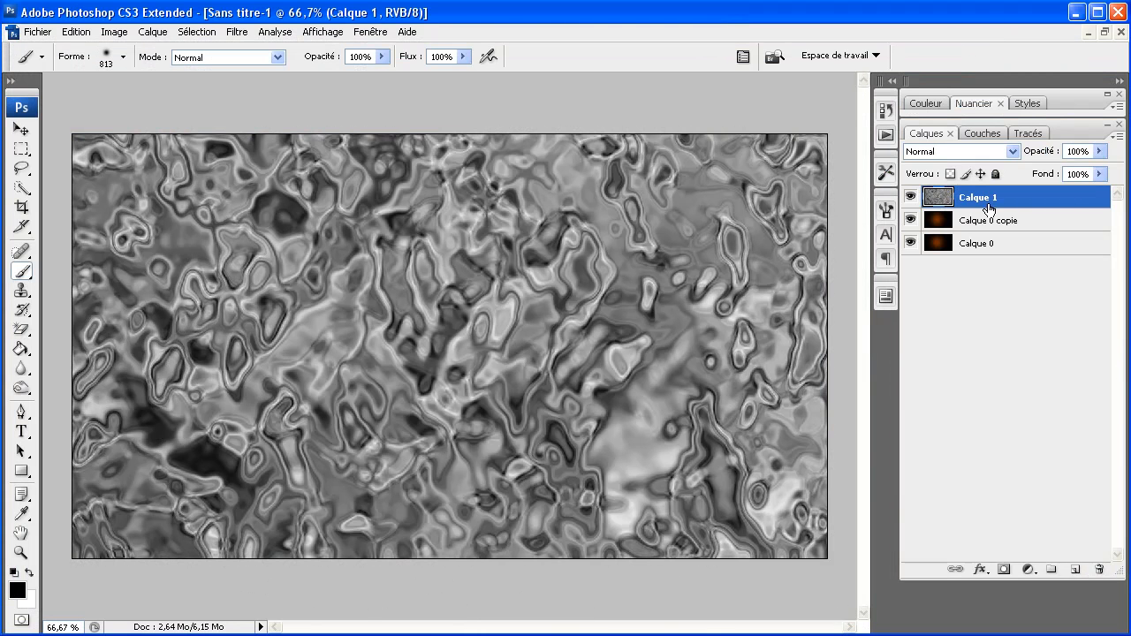
Set the chrome texture layer's blend mode to Incrustation and its opacity to 14%.
click(975, 152)
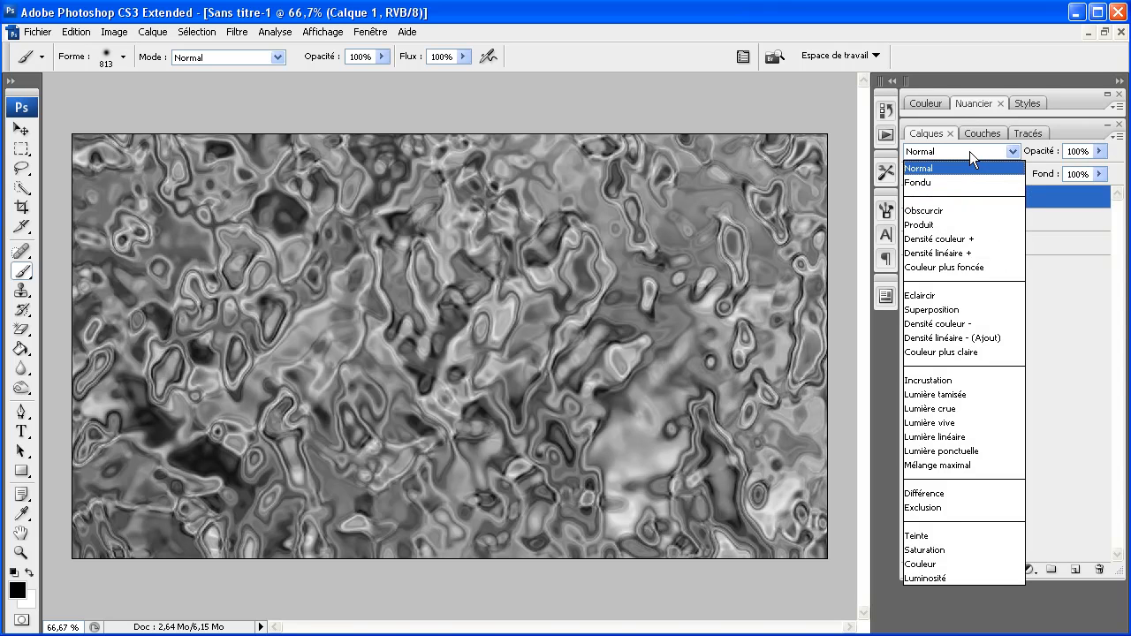
click(962, 377)
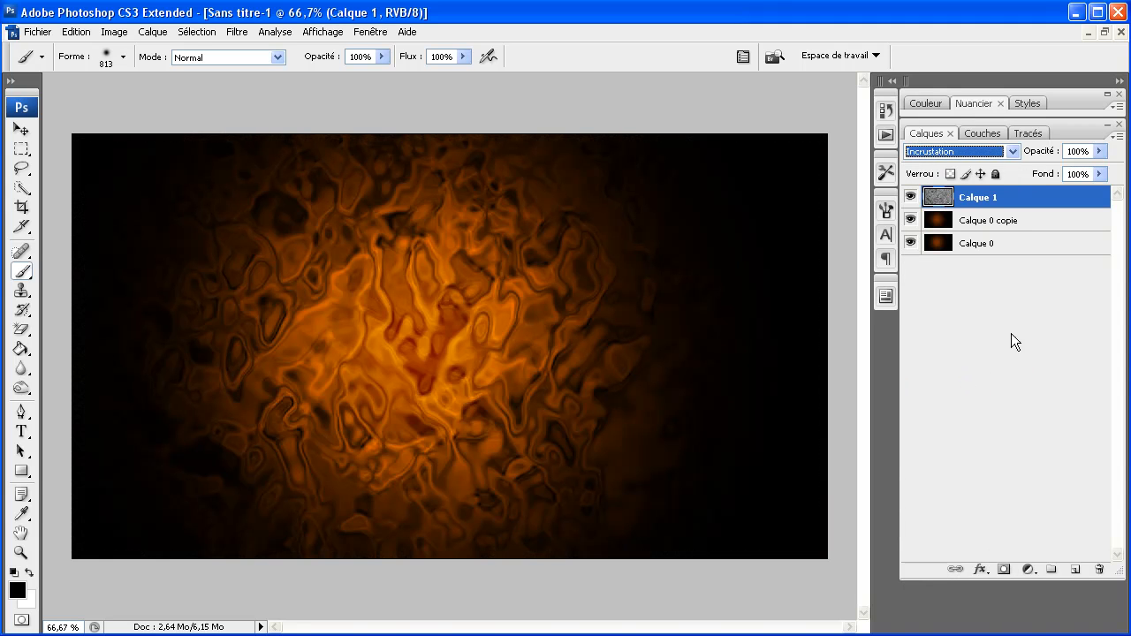
click(1099, 151)
drag(1100, 169, 1038, 173)
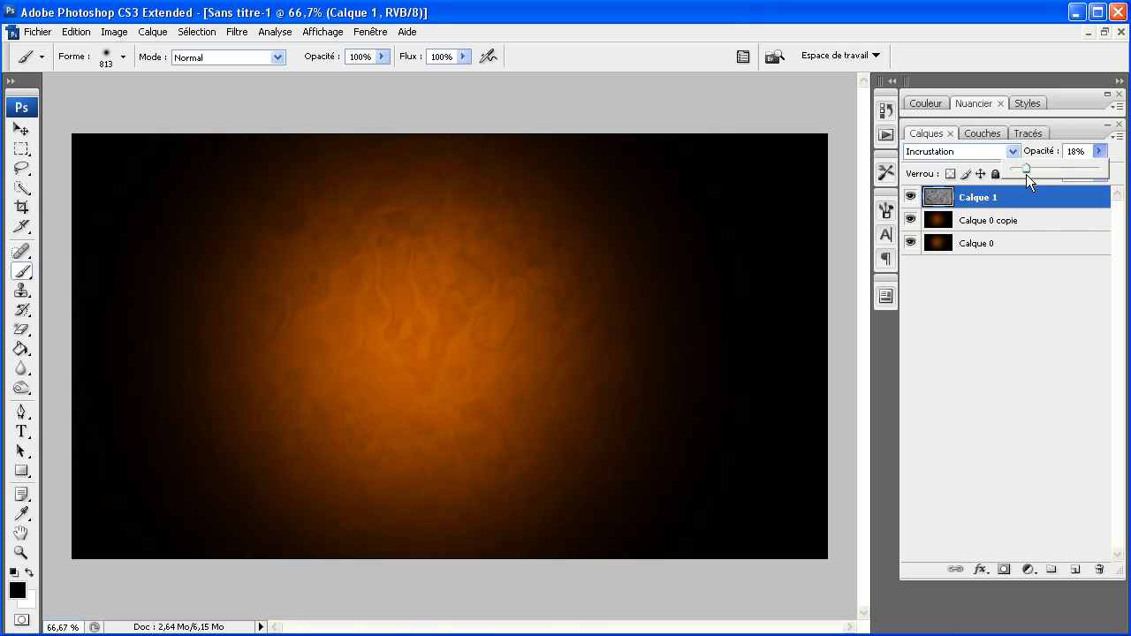
drag(1033, 175, 1031, 174)
click(1058, 132)
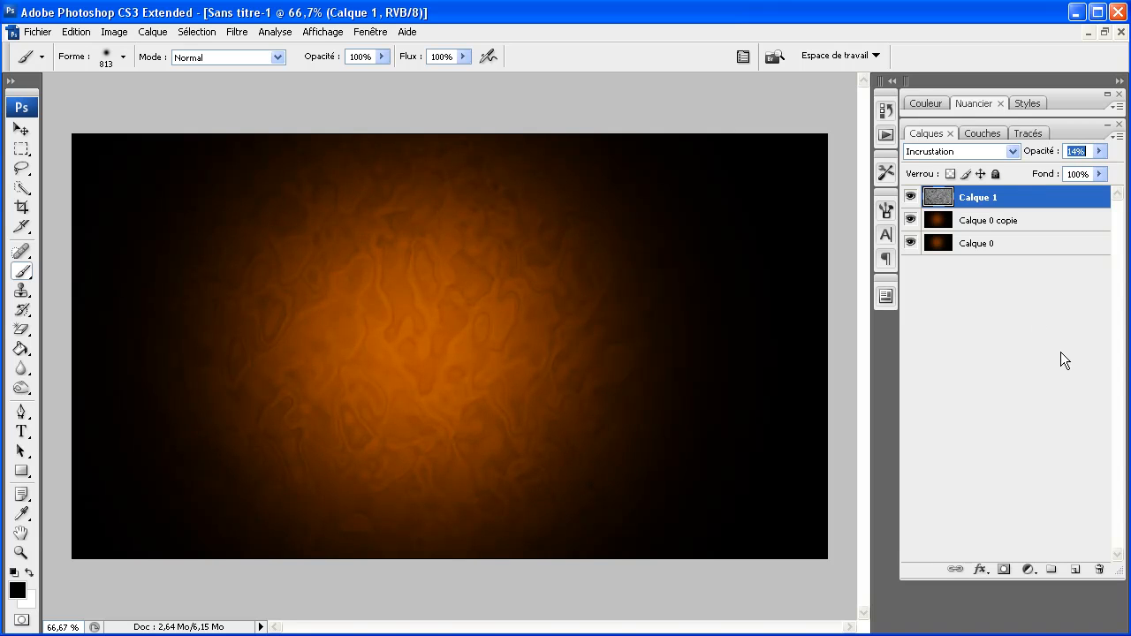
Add a new layer above the chrome texture and set the brush's main diameter to 10 px.
click(1074, 569)
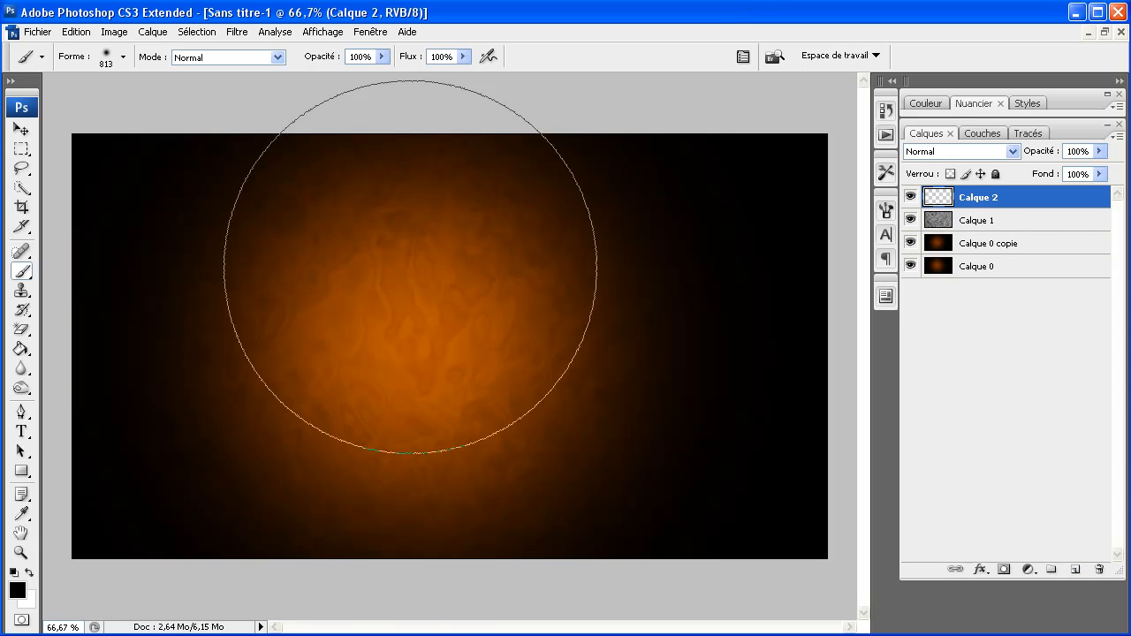
drag(15, 415, 97, 416)
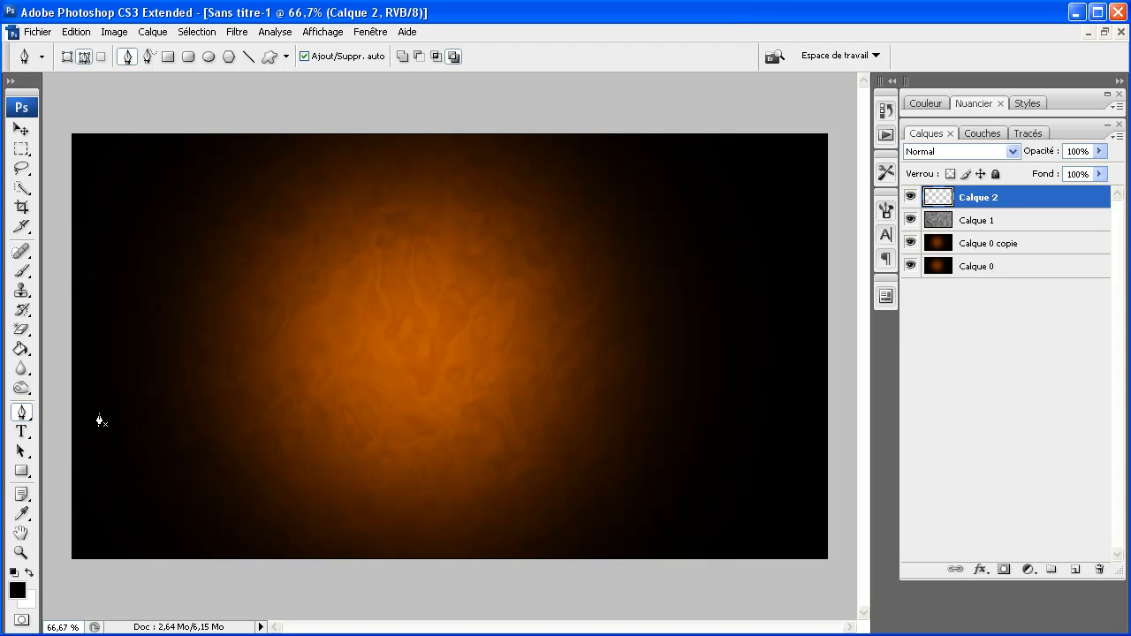
click(886, 213)
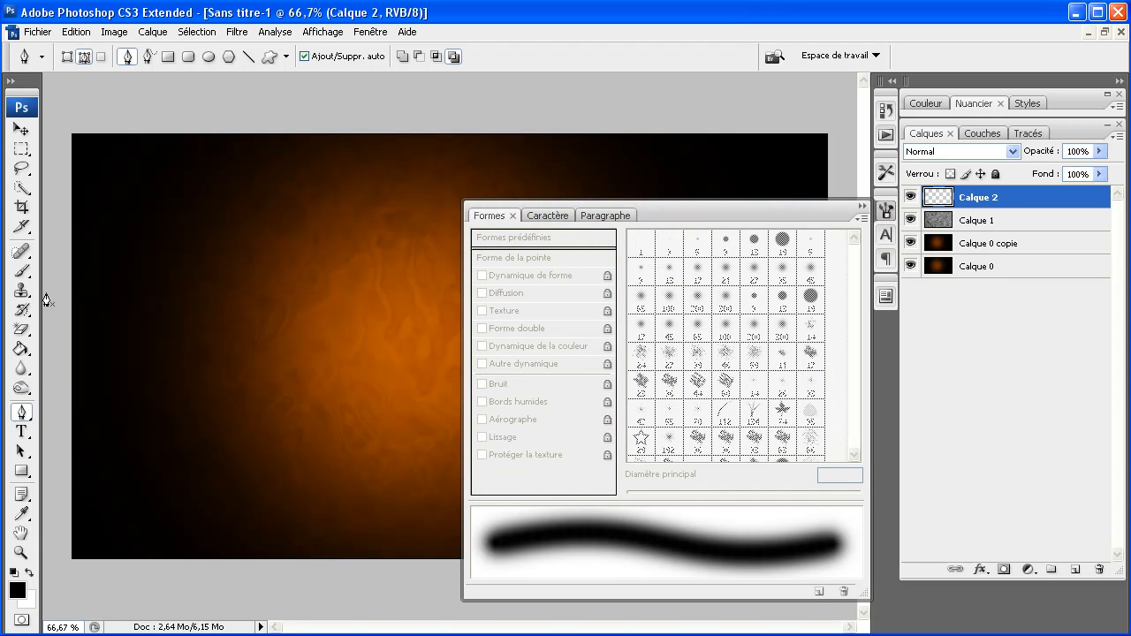
click(22, 272)
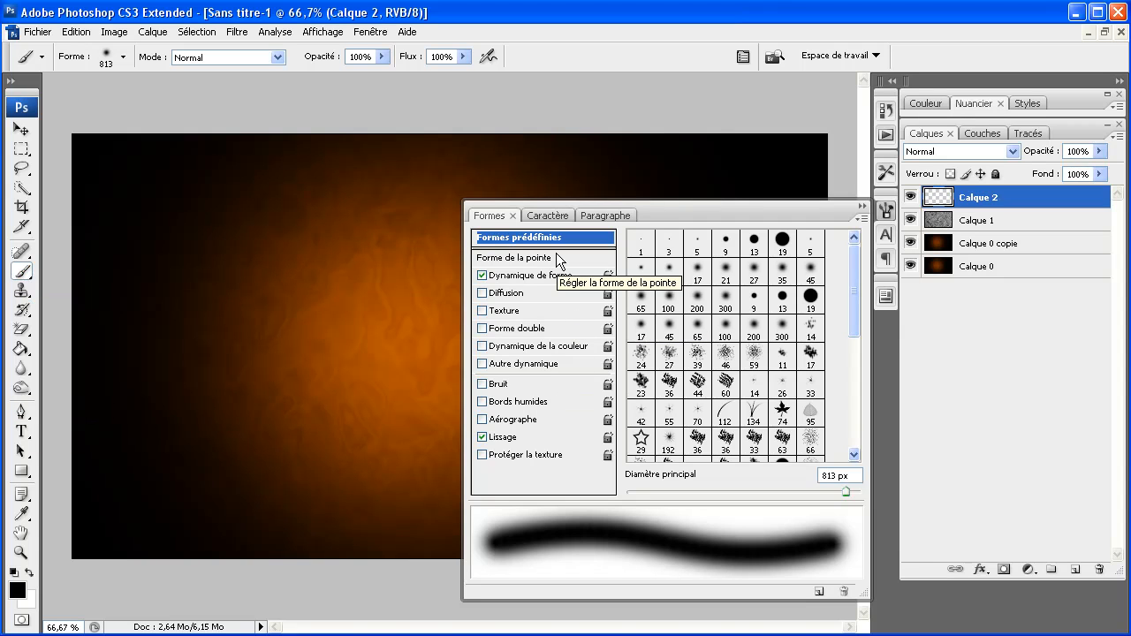
drag(848, 491, 636, 487)
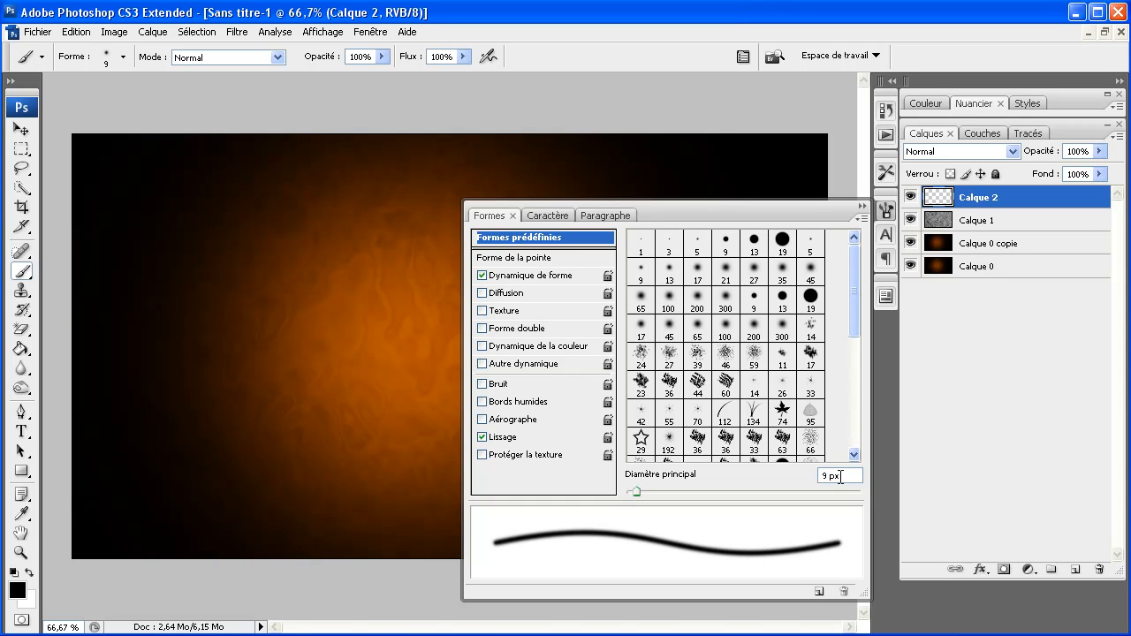
key(Up)
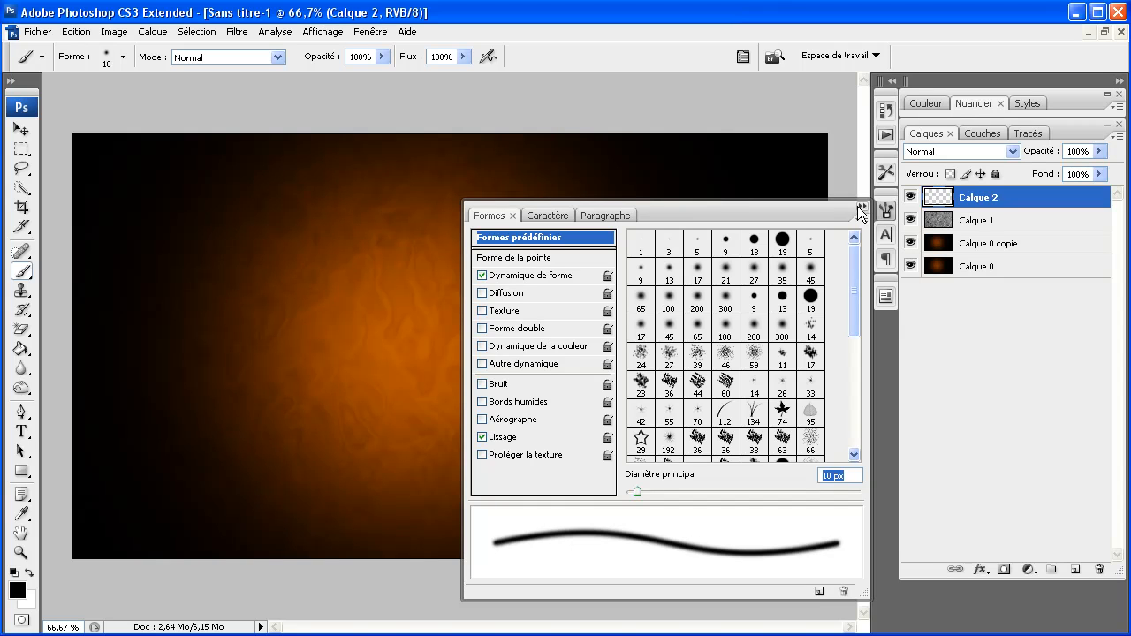
Flatten and tilt the brush tip to an Angle of 44° and an Arrondi of 32%.
click(519, 257)
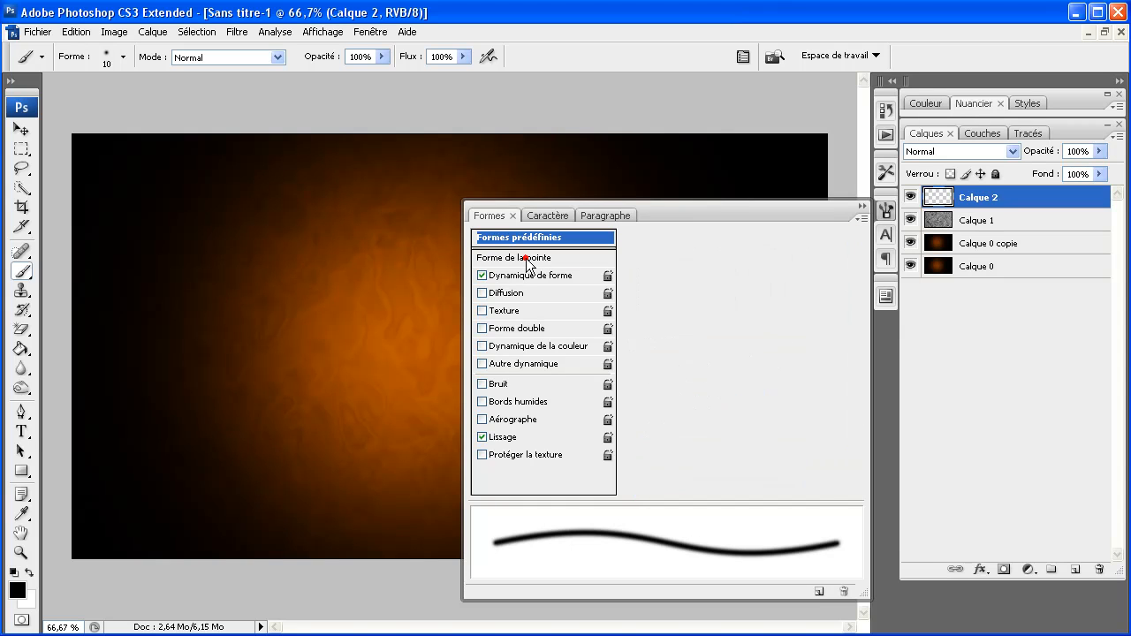
mouse_move(814, 399)
mouse_down()
mouse_move(804, 380)
mouse_move(785, 413)
mouse_up()
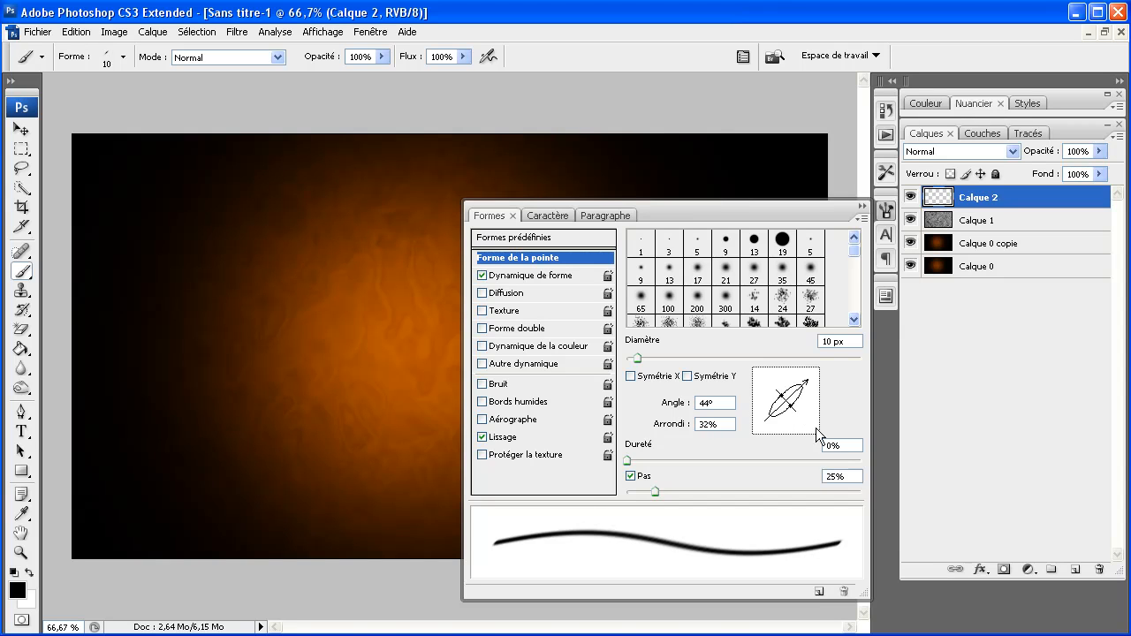
click(863, 206)
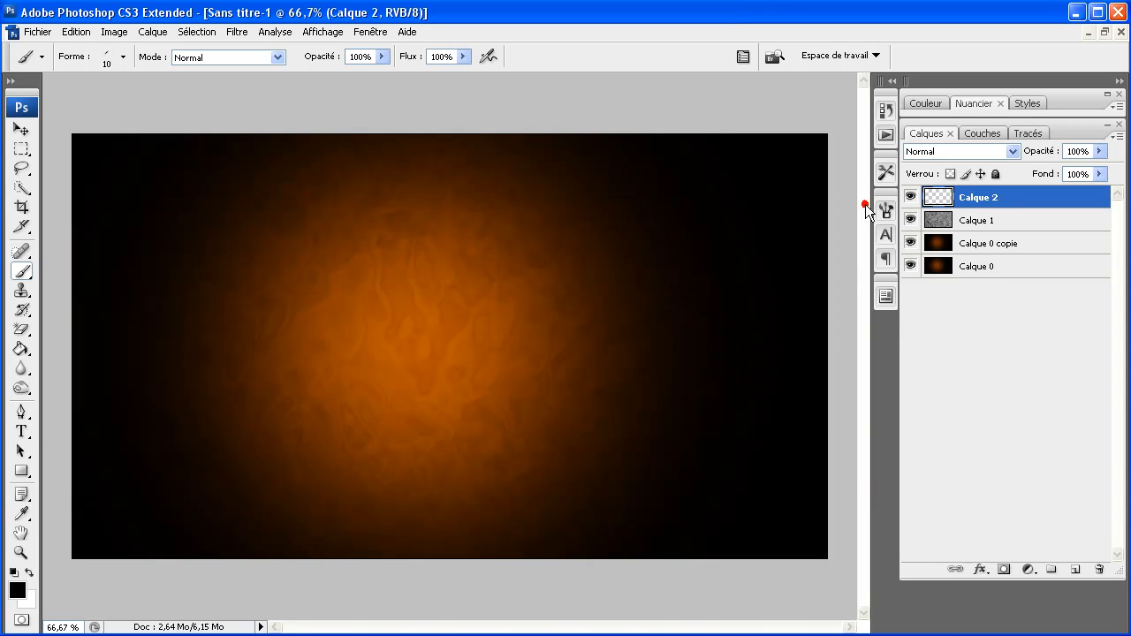
Draw a vertical S-shaped open path with the Pen tool, running down the left half of the orange glow.
click(21, 412)
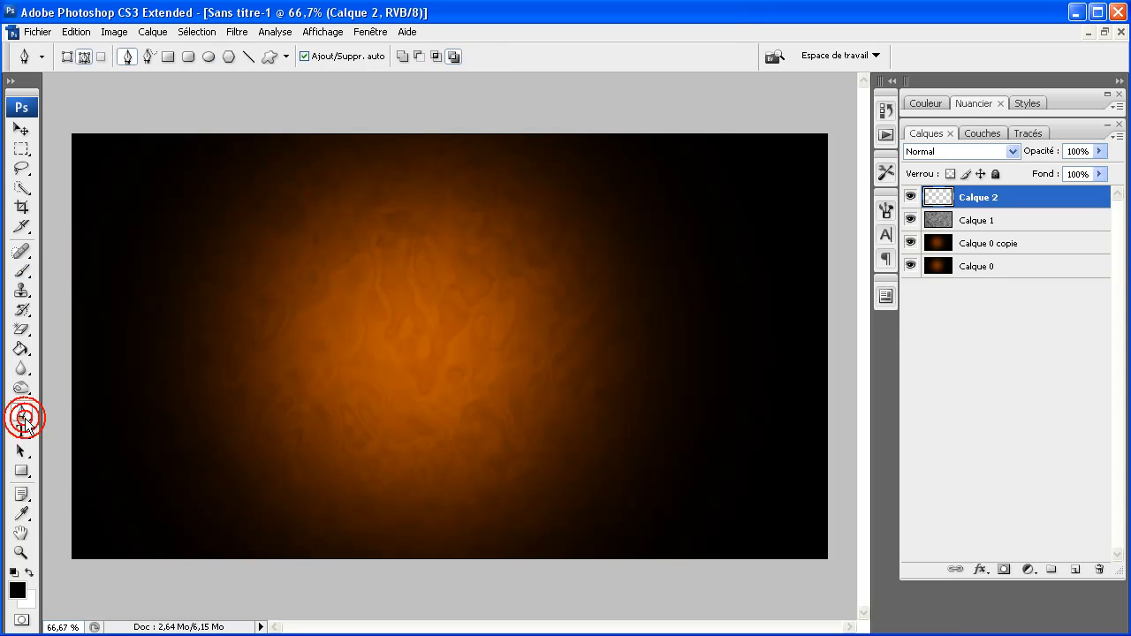
drag(359, 235, 416, 272)
drag(341, 389, 381, 434)
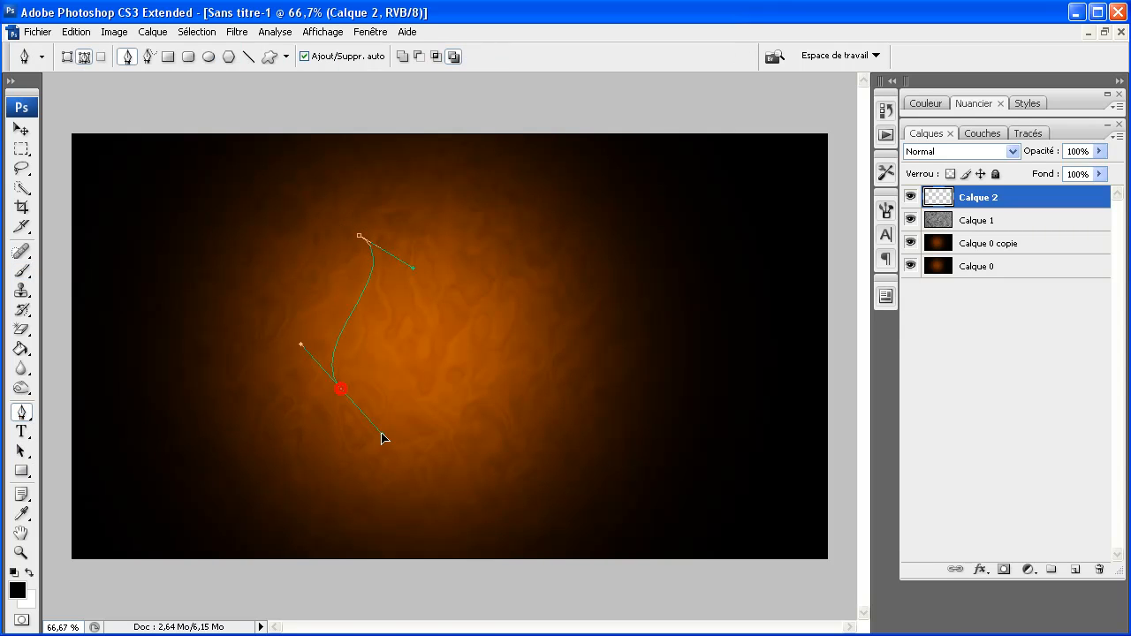
drag(400, 510, 372, 567)
Try to stroke the S-shaped path in black with Forme and Simuler la pression, and undo the stroke.
right_click(361, 353)
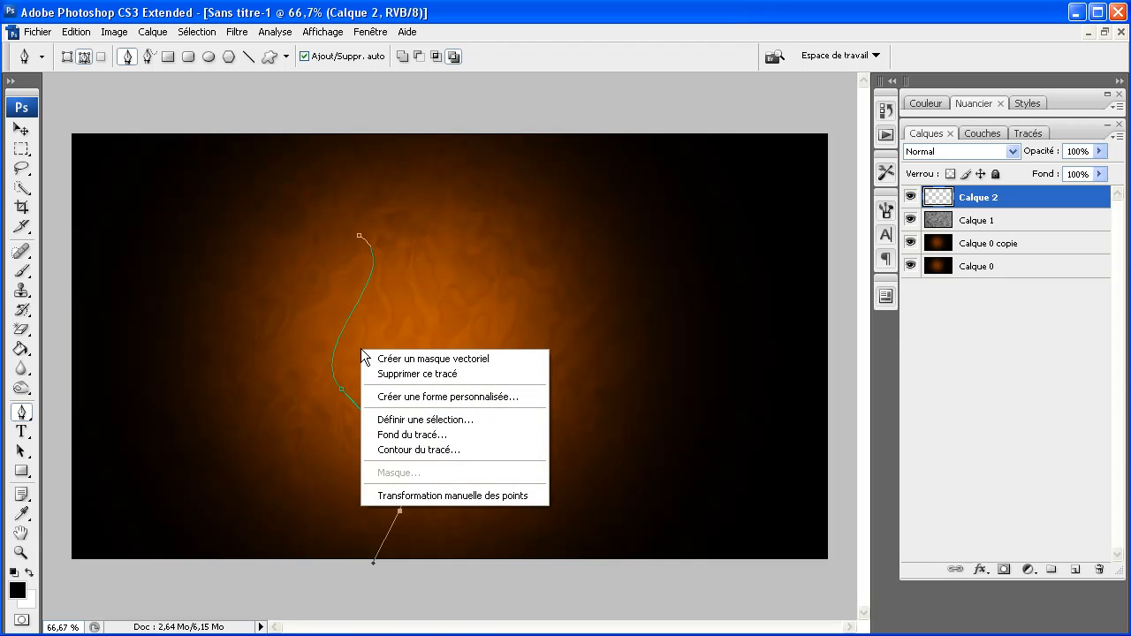
click(468, 449)
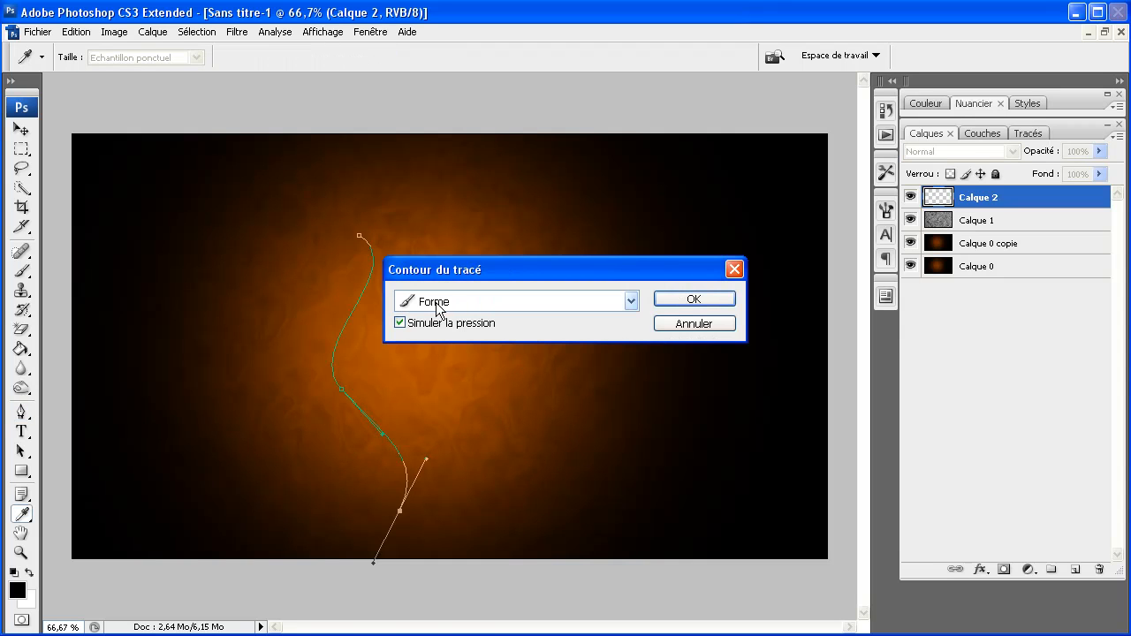
click(685, 300)
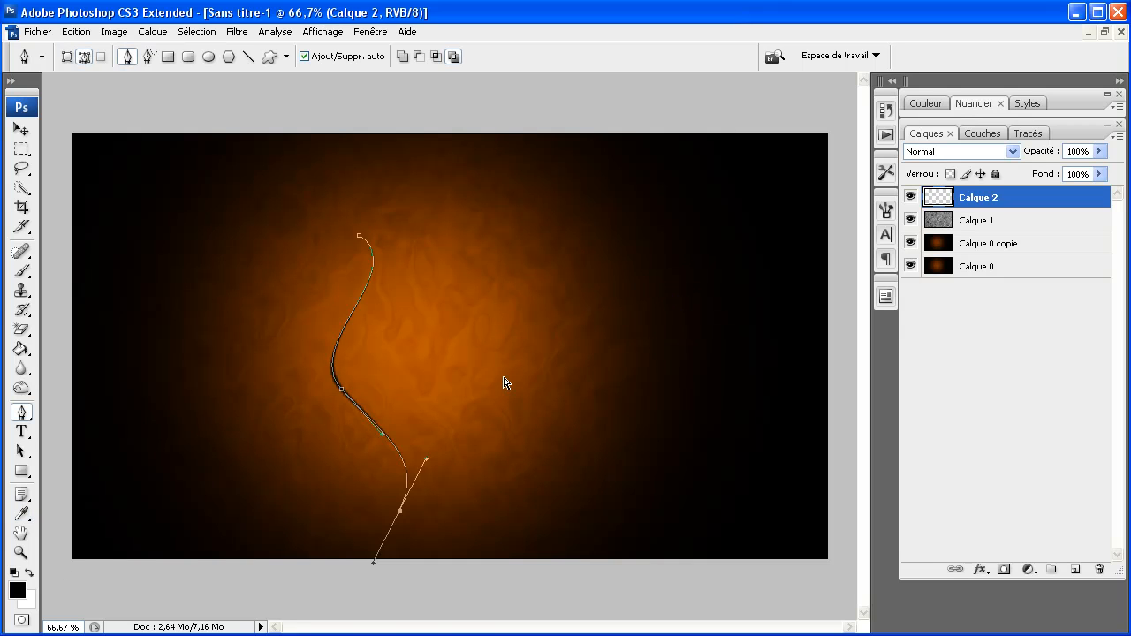
key(ctrl+z)
Stroke the S-shaped path in white using Forme with Simuler la pression, and delete the path.
click(31, 572)
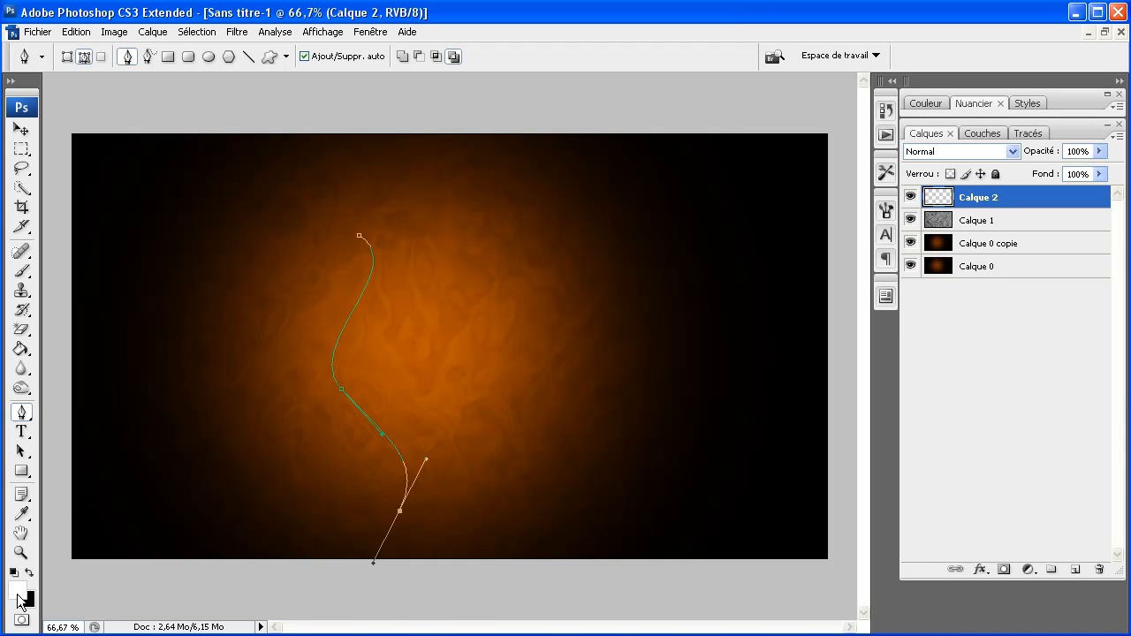
right_click(354, 379)
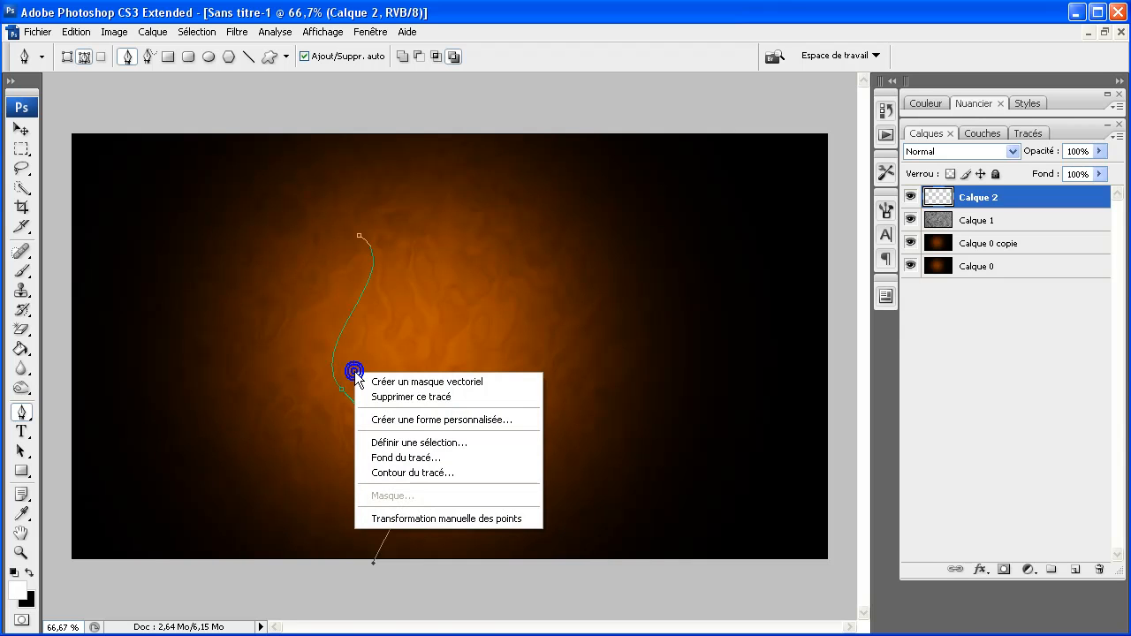
click(457, 472)
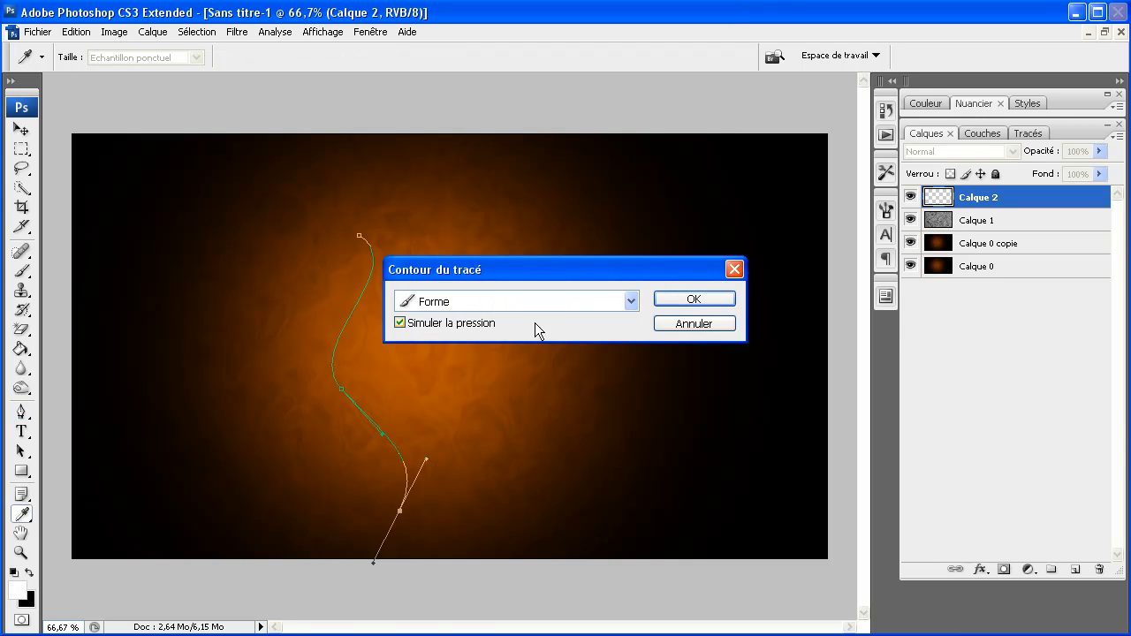
click(694, 299)
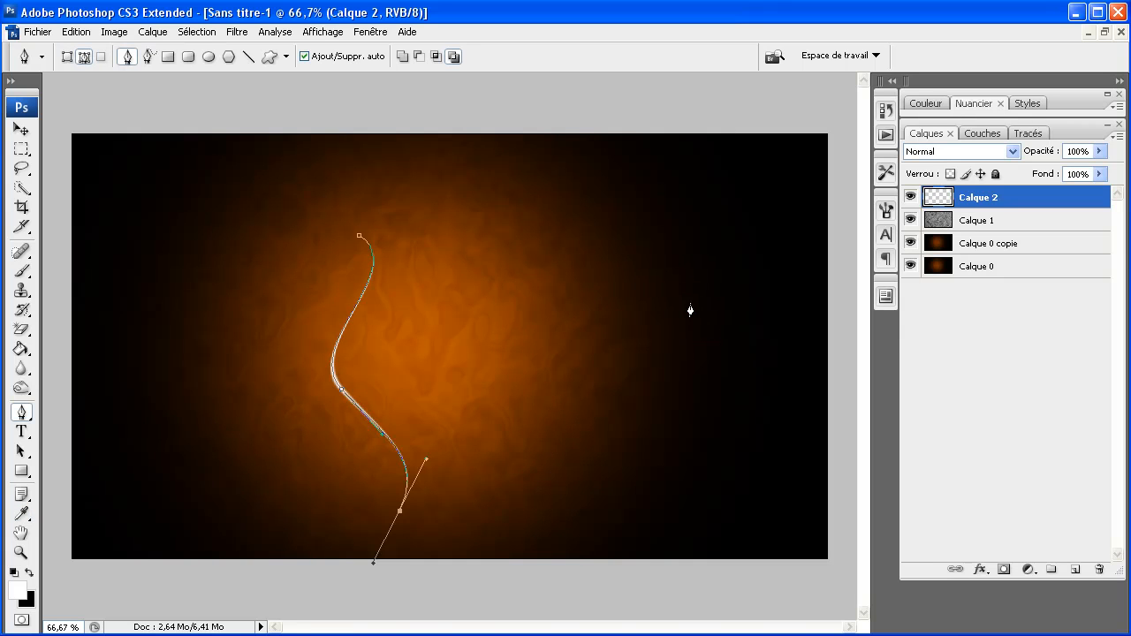
right_click(354, 379)
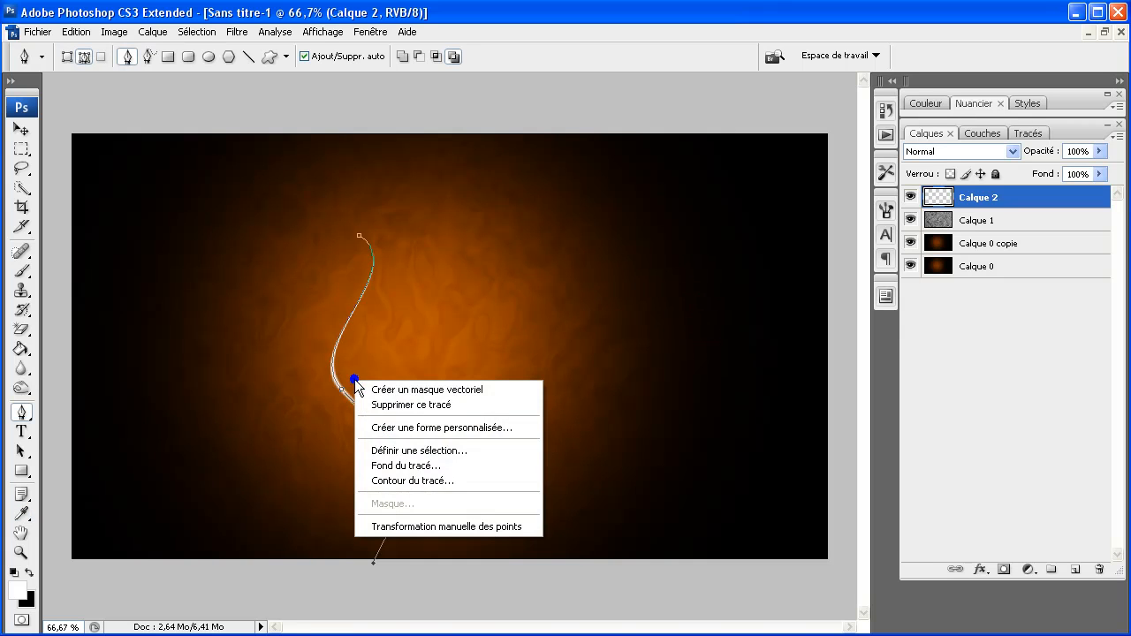
click(448, 405)
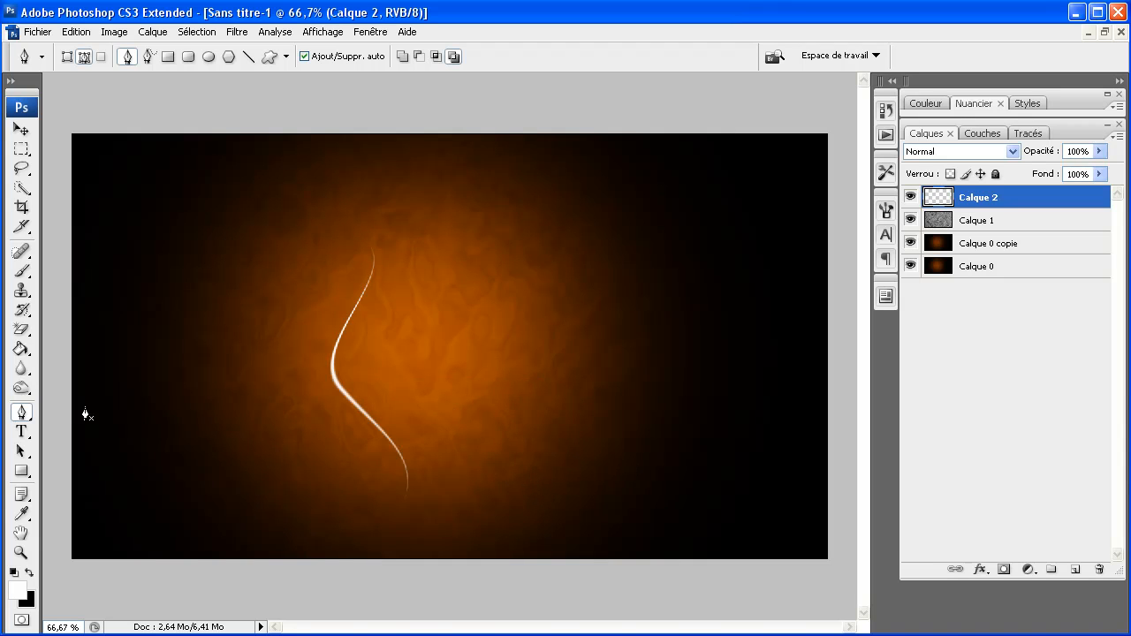
Draw a second curved path from above the first line, bending across and down to the lower right of the glow.
click(380, 337)
drag(485, 255, 544, 294)
drag(553, 417, 664, 455)
drag(380, 337, 416, 301)
drag(486, 256, 471, 280)
drag(528, 244, 533, 264)
drag(552, 419, 563, 461)
drag(459, 425, 464, 447)
mouse_move(535, 270)
mouse_down()
mouse_move(530, 308)
mouse_move(535, 269)
mouse_up()
drag(398, 250, 386, 211)
Stroke the second curved path with the white brush and simulated pressure, and delete the path.
right_click(502, 354)
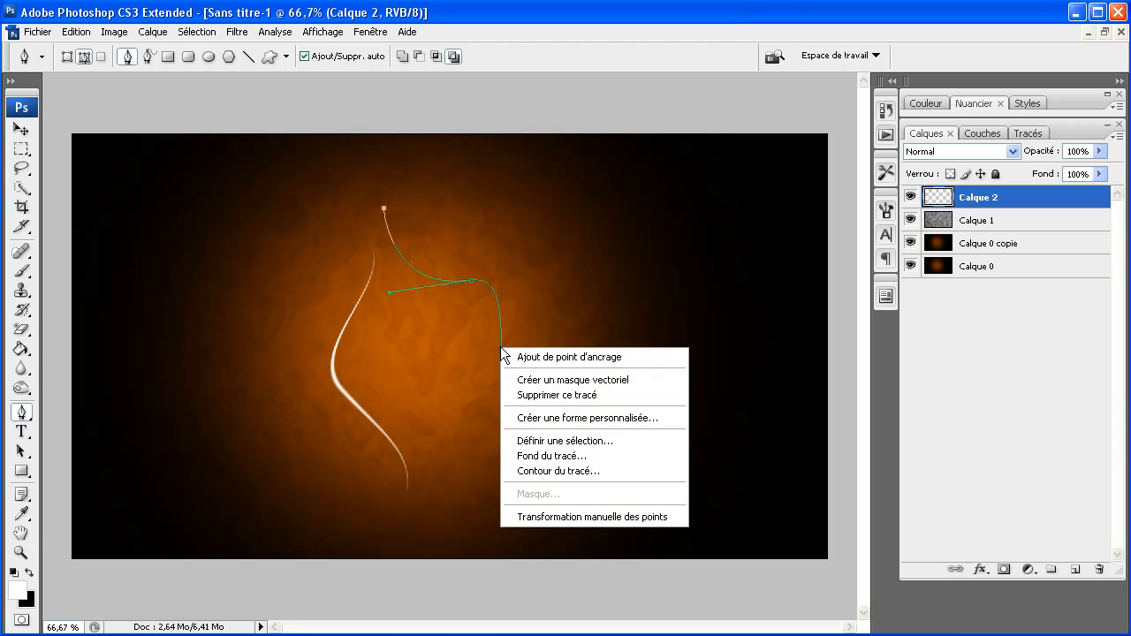
click(607, 471)
click(693, 299)
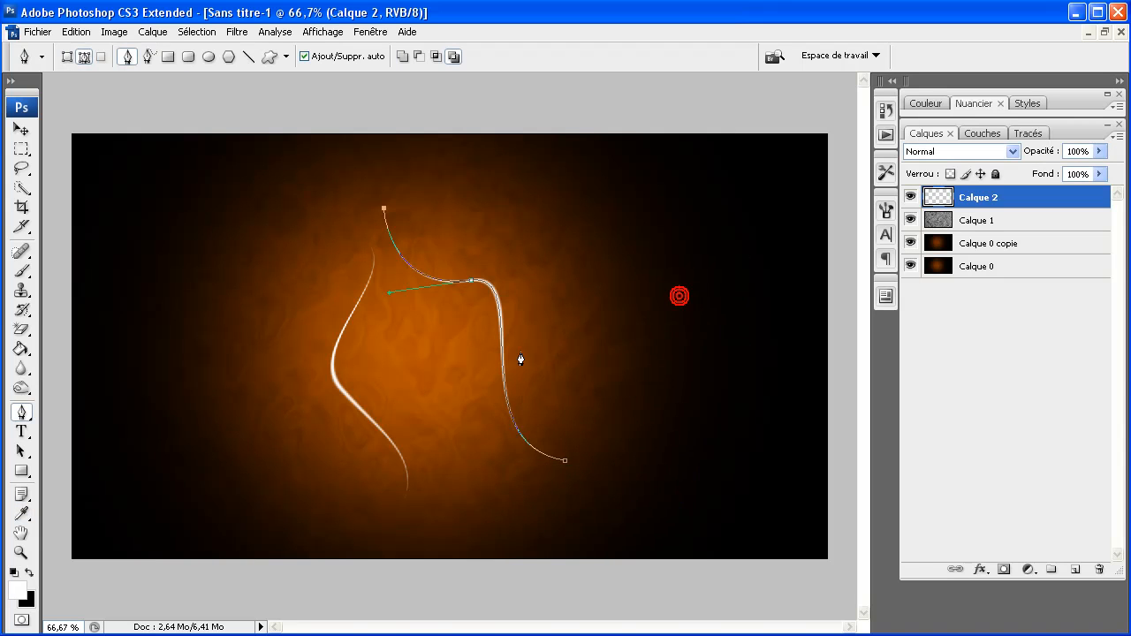
right_click(521, 353)
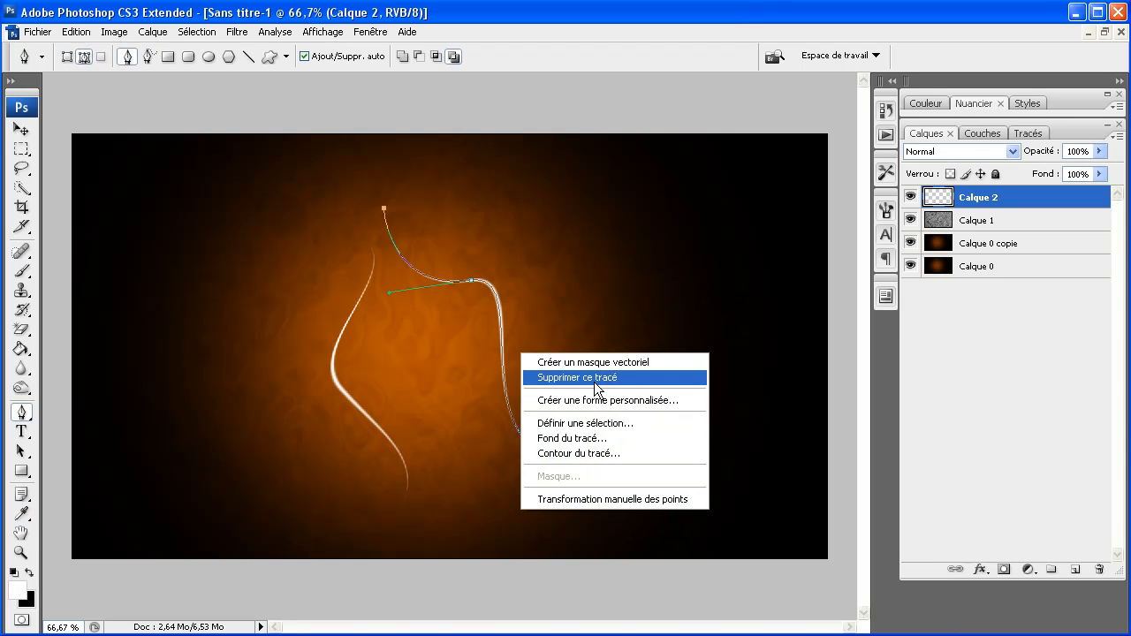
click(587, 380)
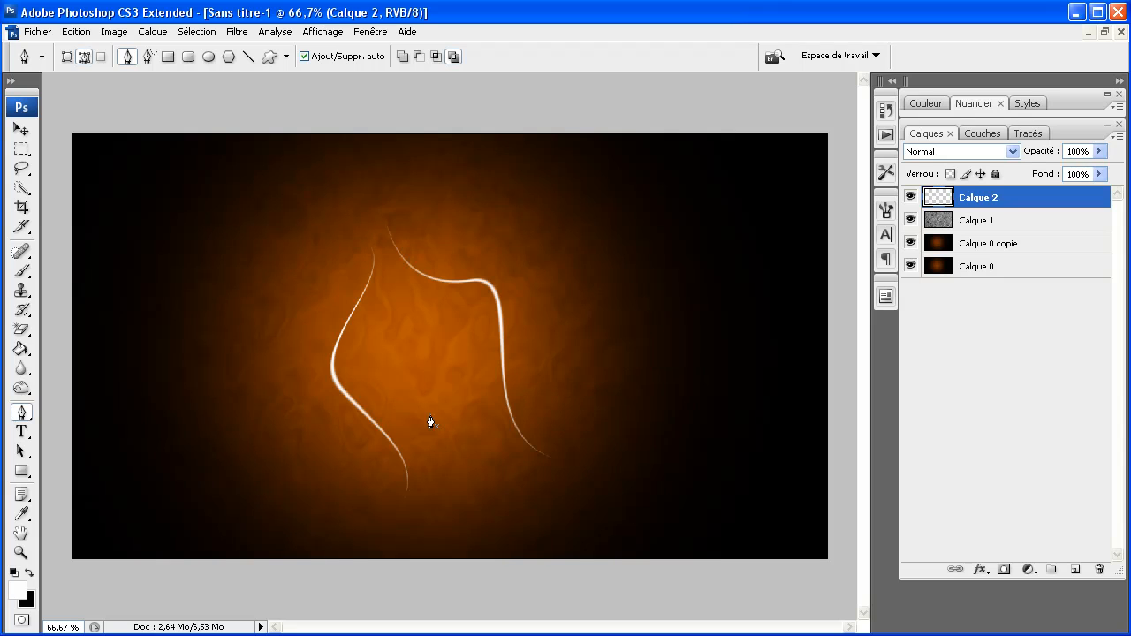
Draw a third wavy path that arches across the first line and sweeps along the lower right of the glow.
click(284, 369)
drag(384, 329, 432, 370)
drag(501, 459, 691, 421)
Stroke the third wavy path with the white brush and simulated pressure, and delete the path.
right_click(425, 398)
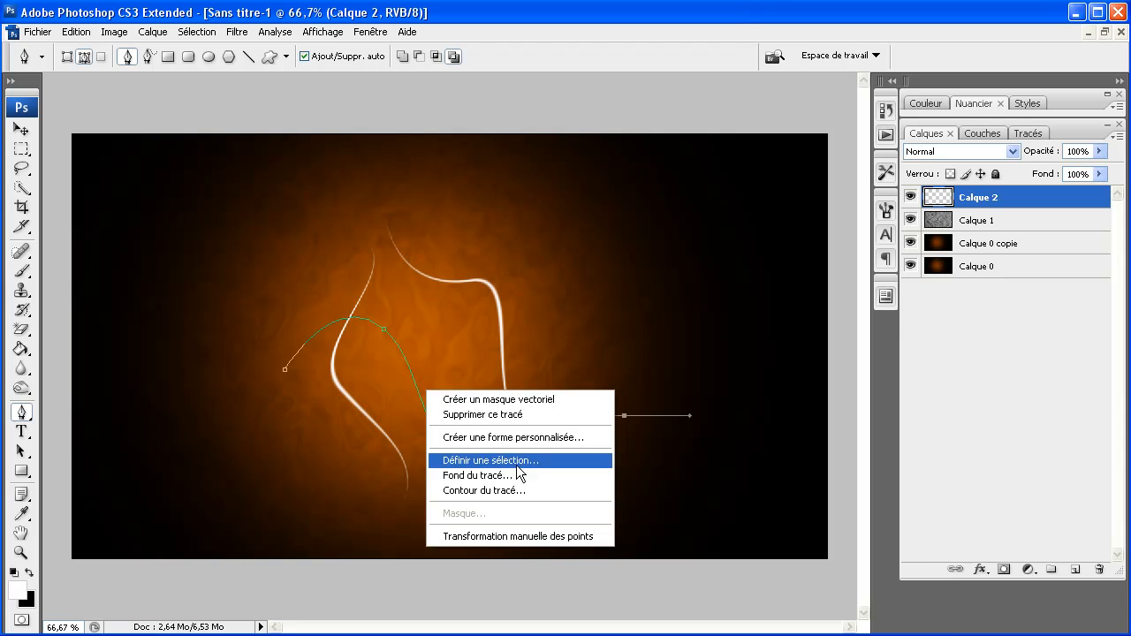
click(518, 489)
click(714, 296)
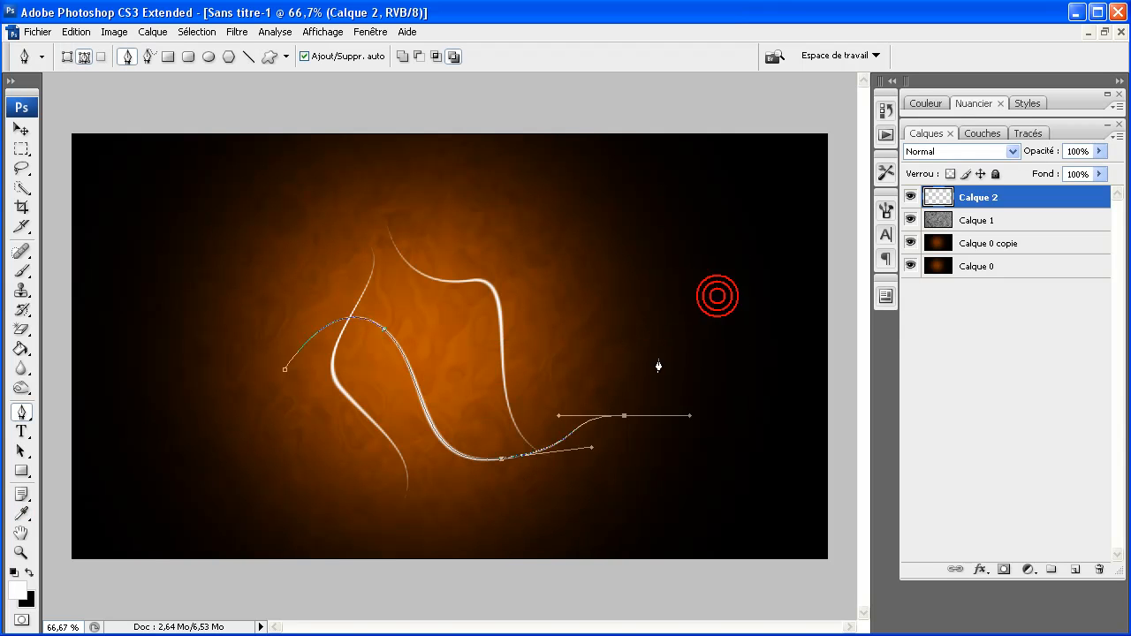
right_click(476, 388)
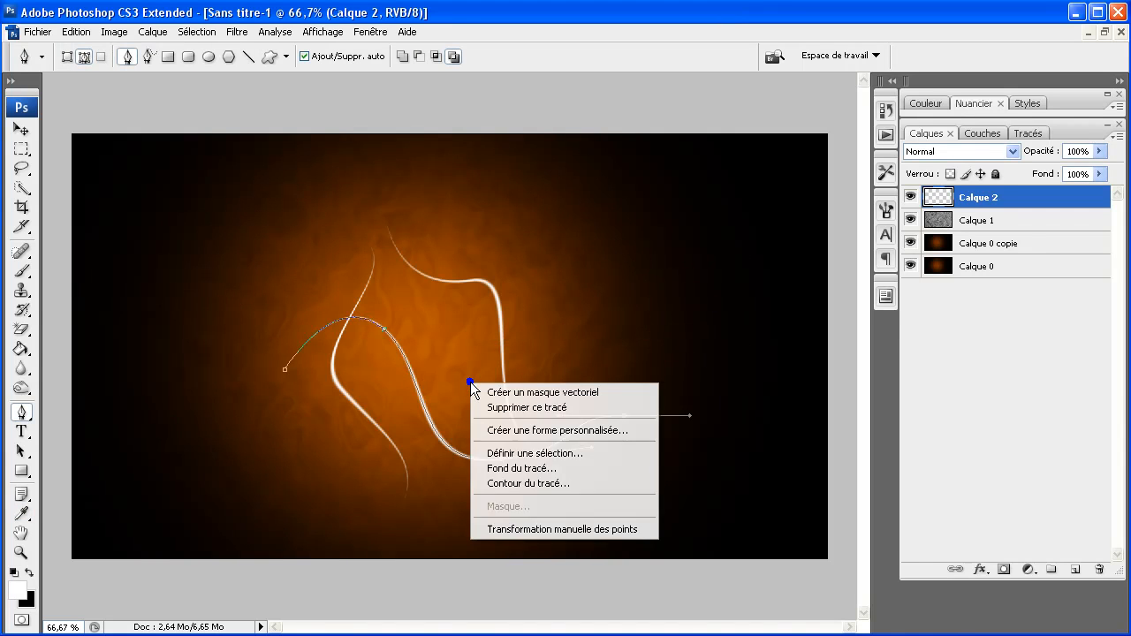
click(540, 407)
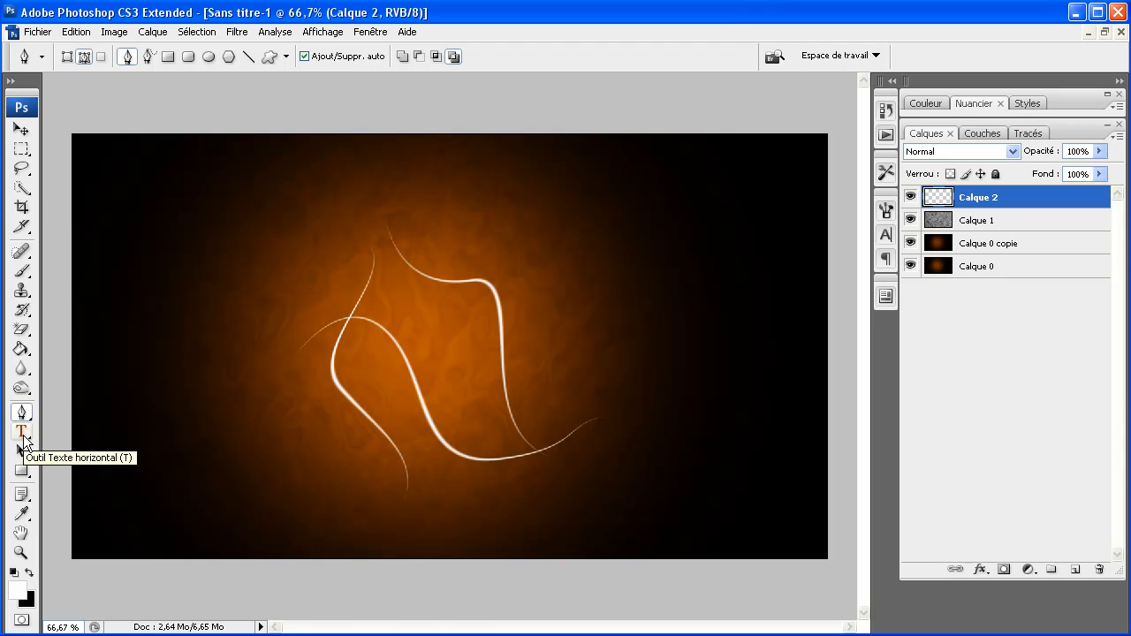
Add a Lueur externe effect to the light lines layer, coloured vivid orange (R 255, V 108, B 0).
double_click(1060, 202)
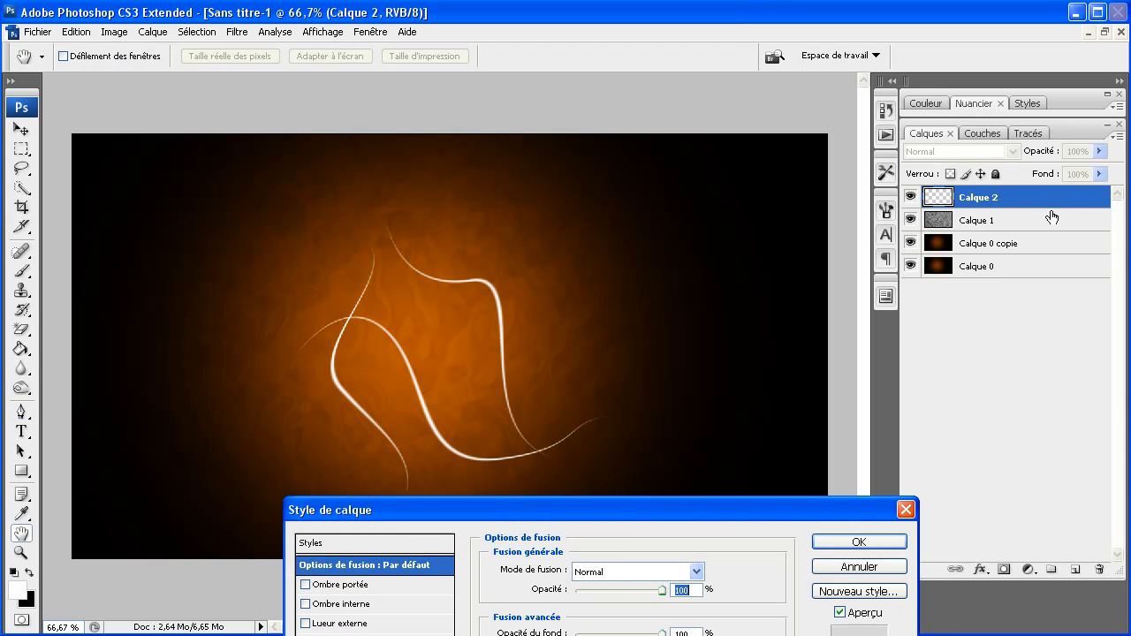
drag(829, 422, 1065, 153)
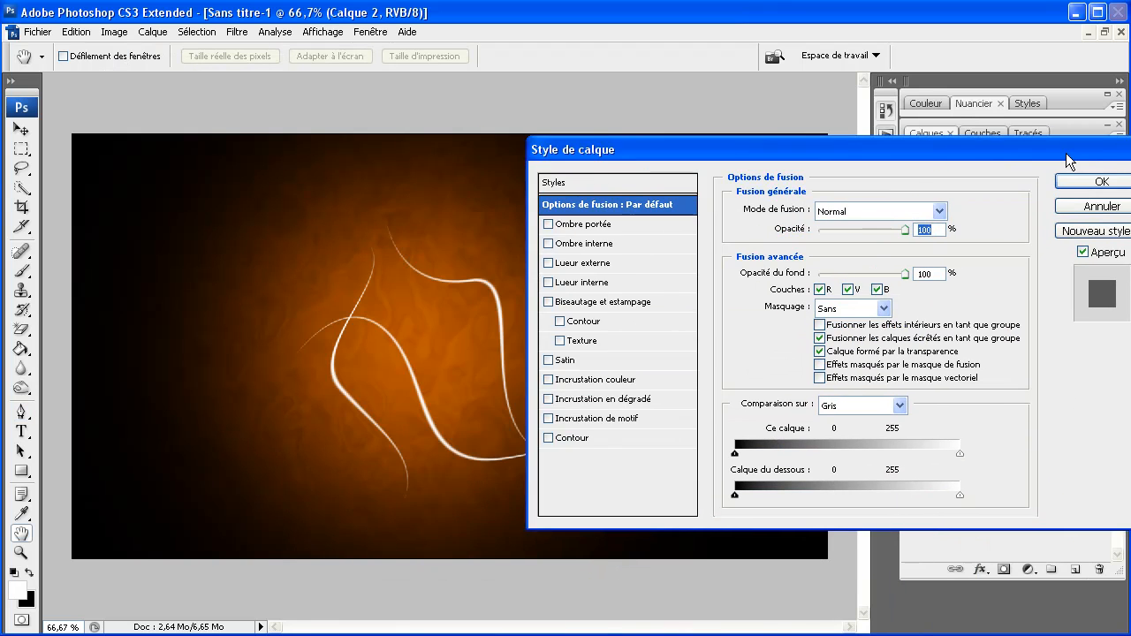
click(606, 264)
click(775, 270)
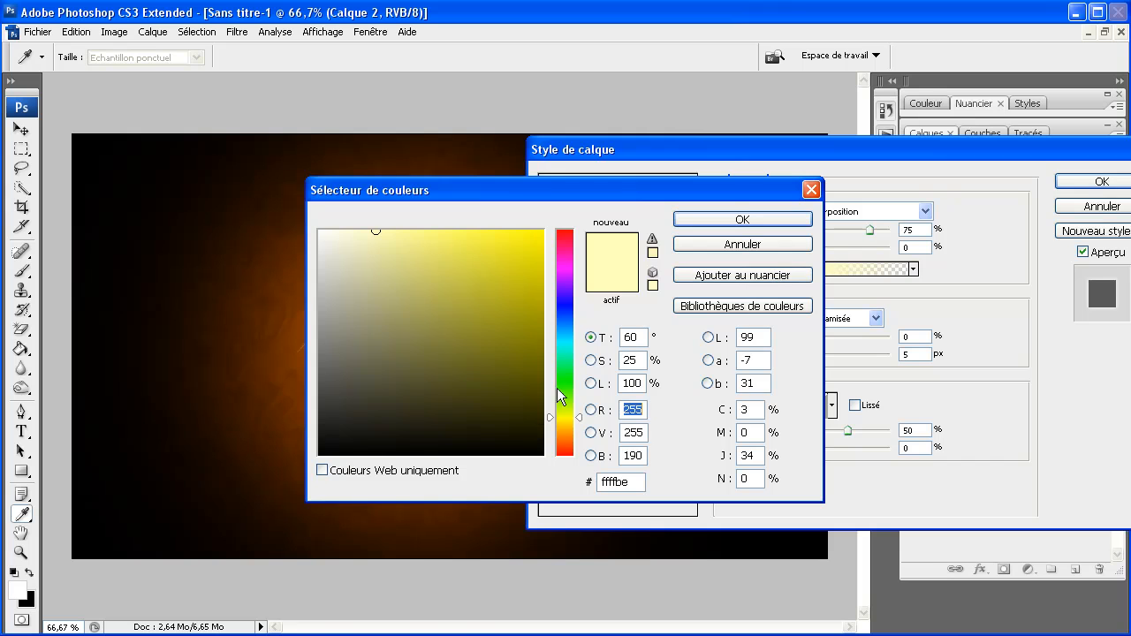
click(561, 439)
click(542, 231)
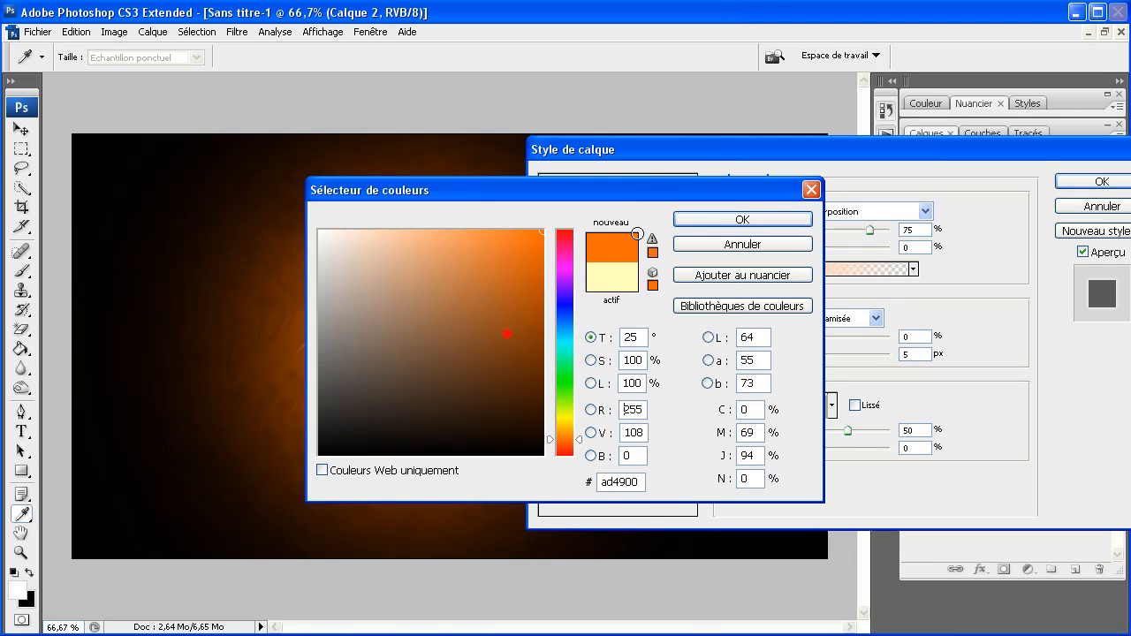
click(700, 222)
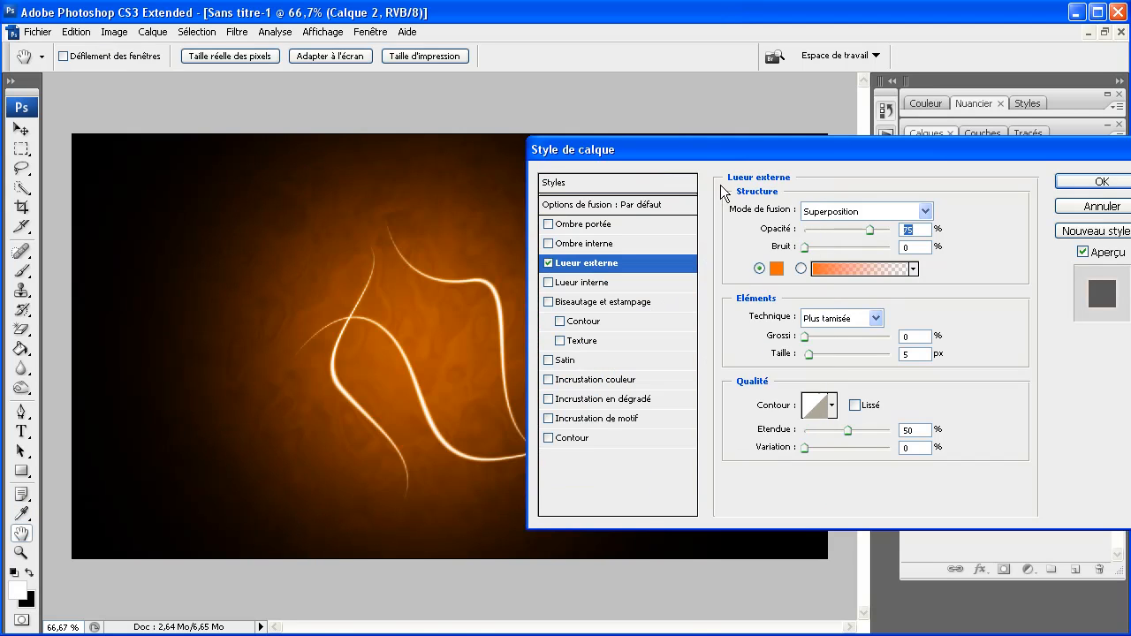
Set the outer glow's Taille to 38 px and change its colour to a lighter, paler orange.
drag(810, 355, 827, 355)
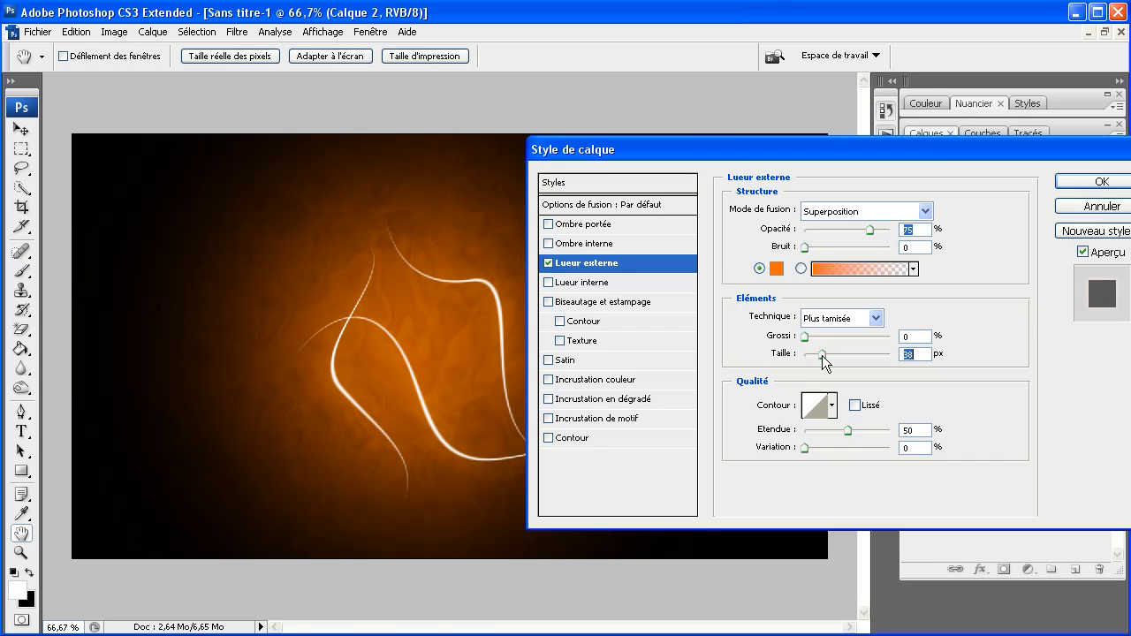
click(775, 269)
click(454, 233)
click(427, 231)
click(720, 221)
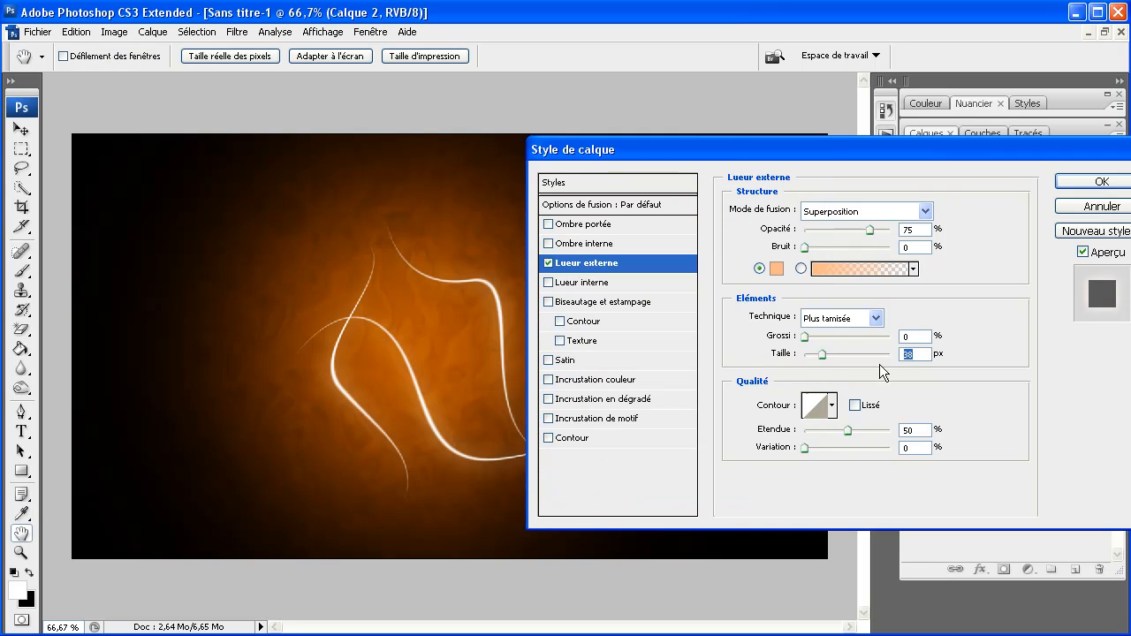
Set the outer glow's Taille to 13 px and Grossi to 4 %, and apply the layer style.
mouse_move(821, 354)
mouse_down()
mouse_move(807, 339)
mouse_move(813, 359)
mouse_up()
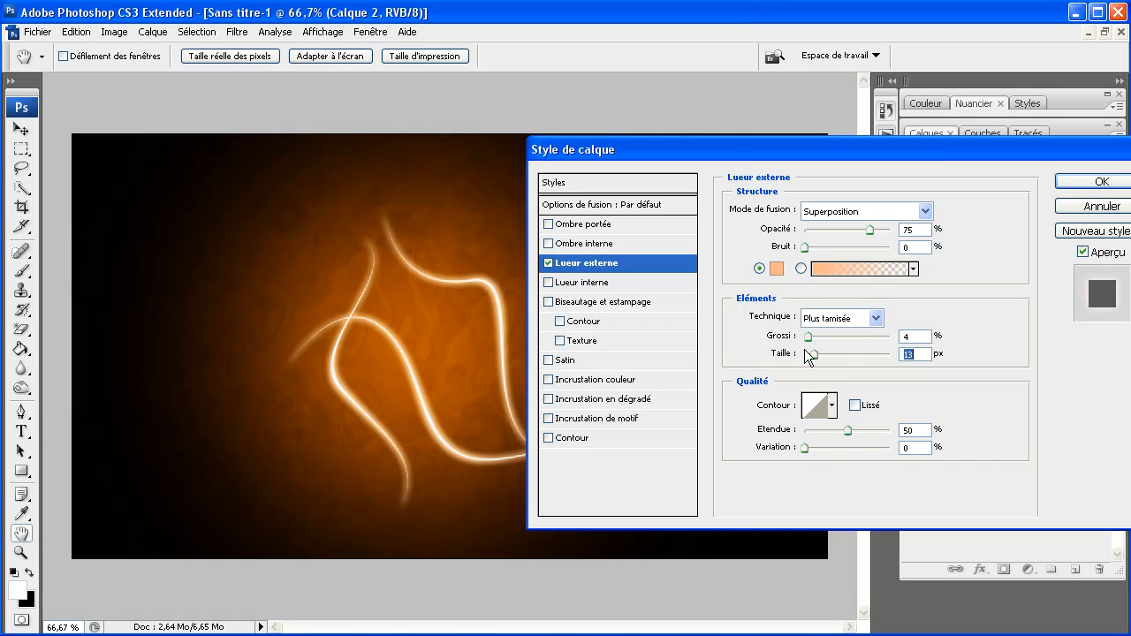
click(922, 337)
key(Down)
key(Up)
click(1100, 181)
Create a new layer above the light lines and set up a soft 569 px brush with 0% hardness.
key(p)
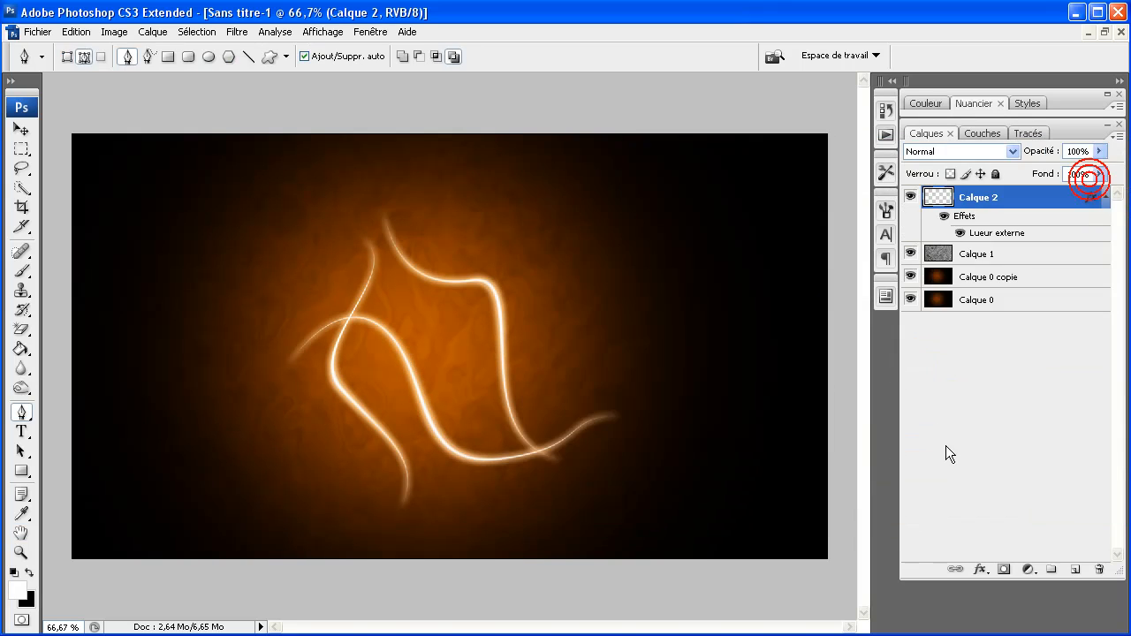
click(1075, 568)
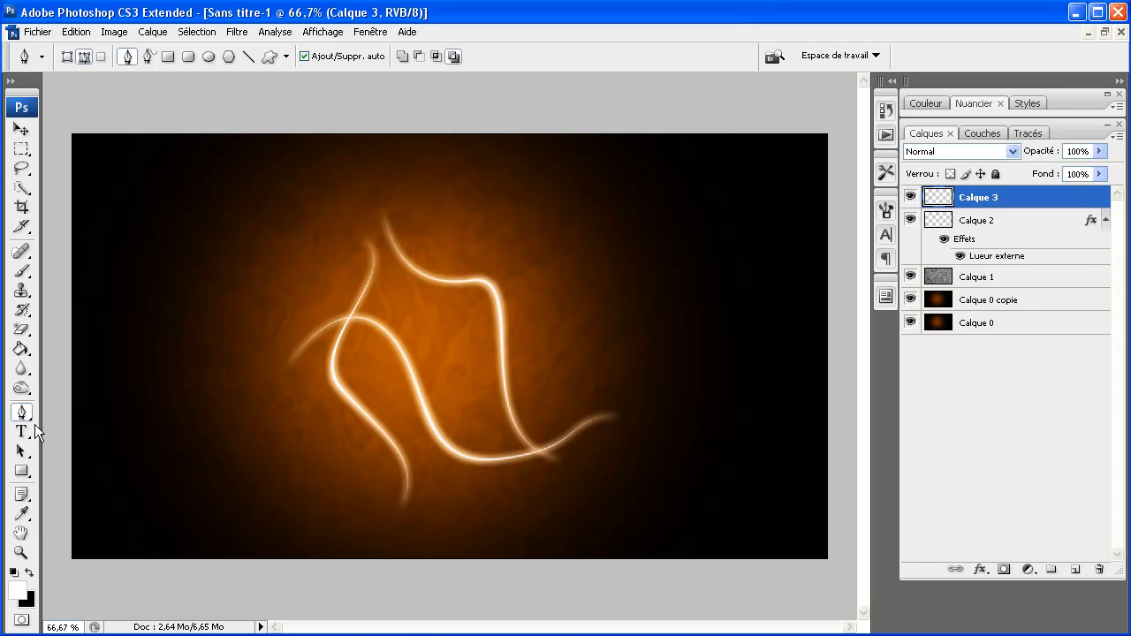
click(22, 274)
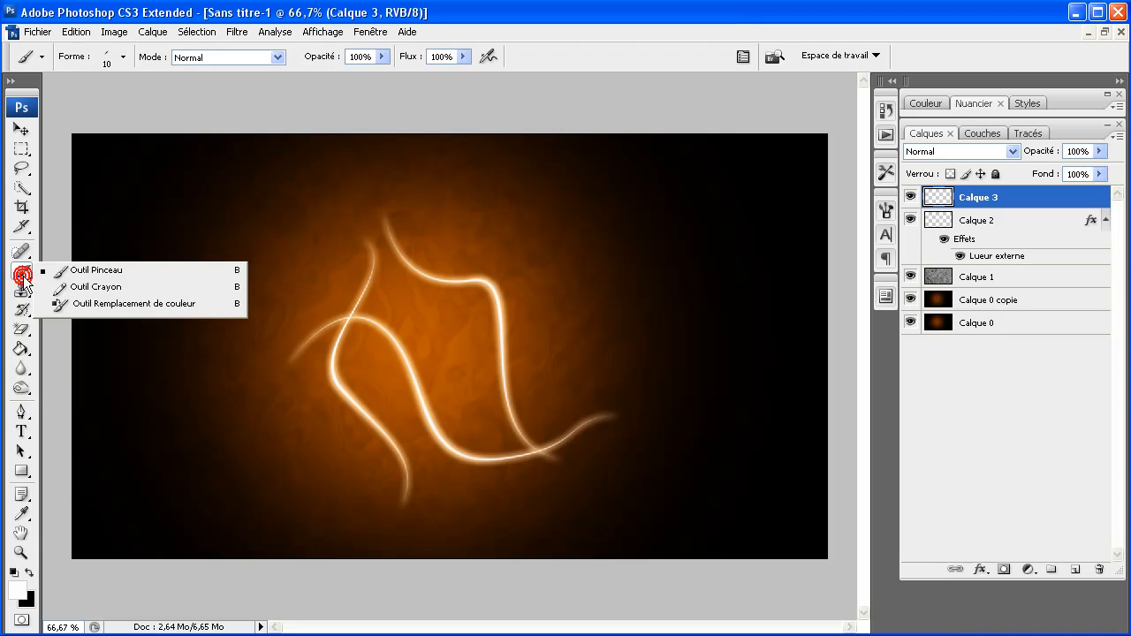
click(93, 271)
right_click(397, 340)
click(570, 506)
drag(528, 376, 575, 379)
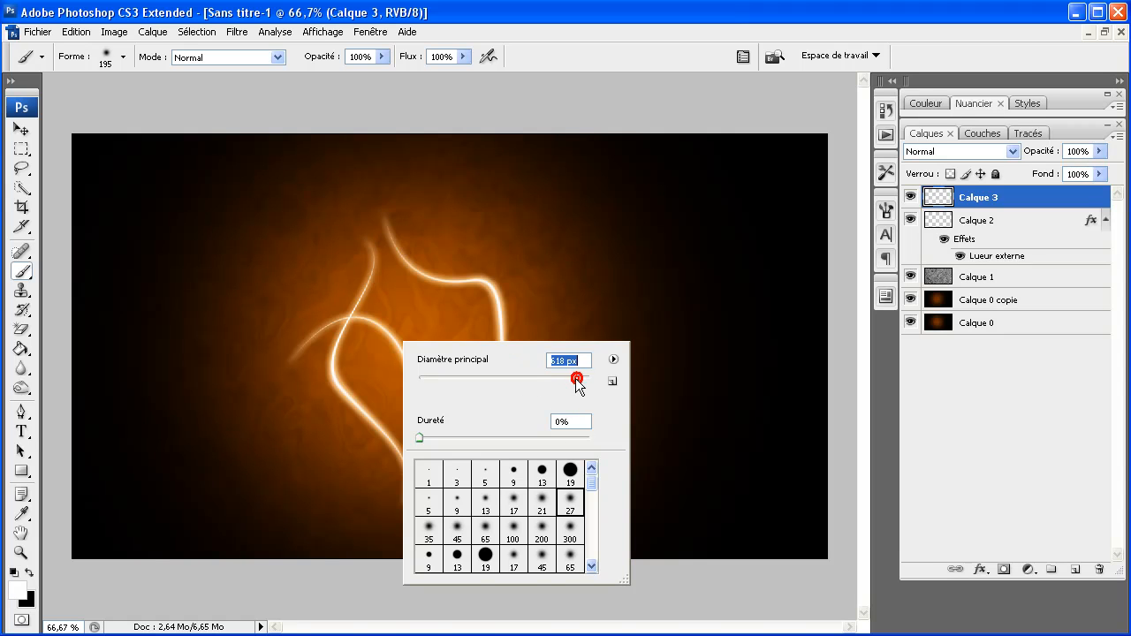
click(642, 57)
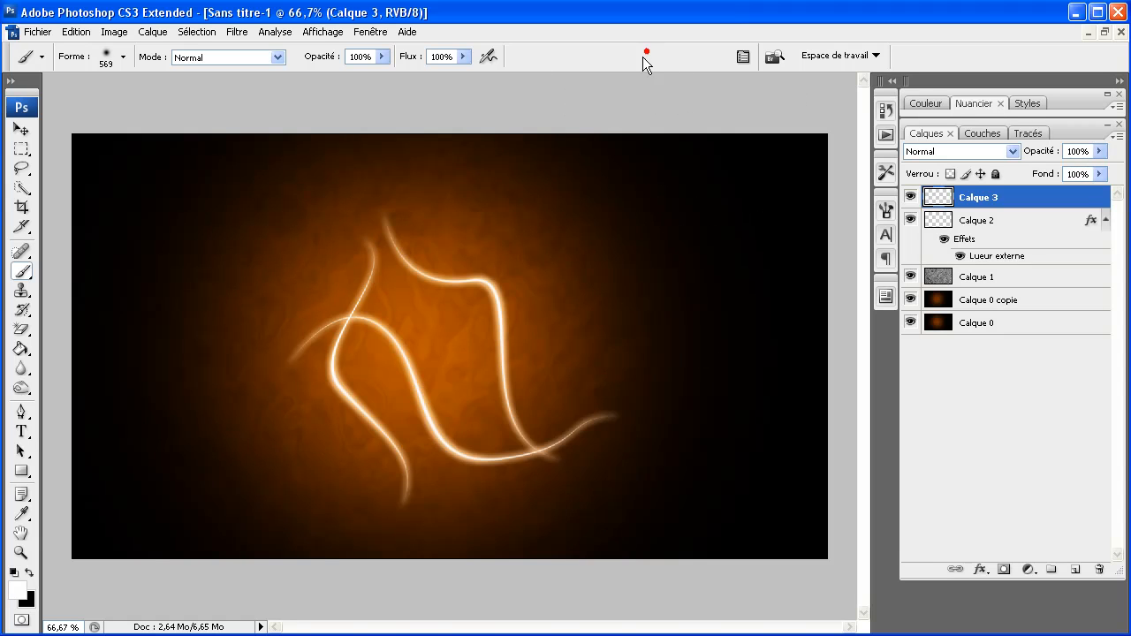
Set the foreground colour to dark red (b20000) and paint one soft spot to the upper left of the light lines.
click(17, 589)
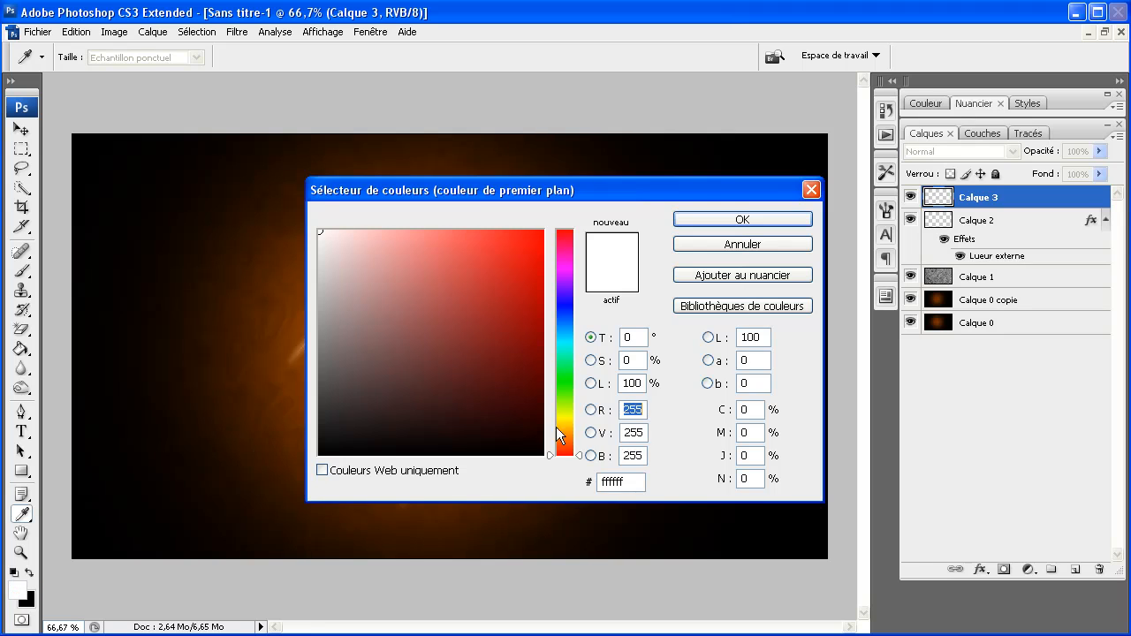
click(560, 429)
drag(509, 328, 603, 336)
drag(565, 440, 556, 502)
click(542, 297)
click(718, 219)
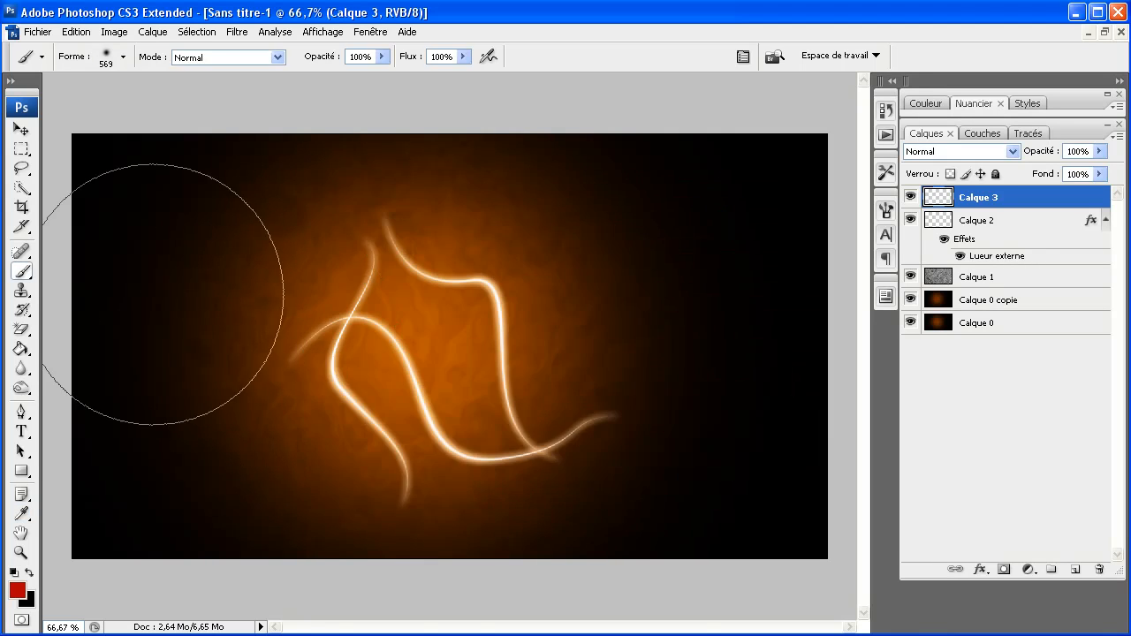
click(273, 270)
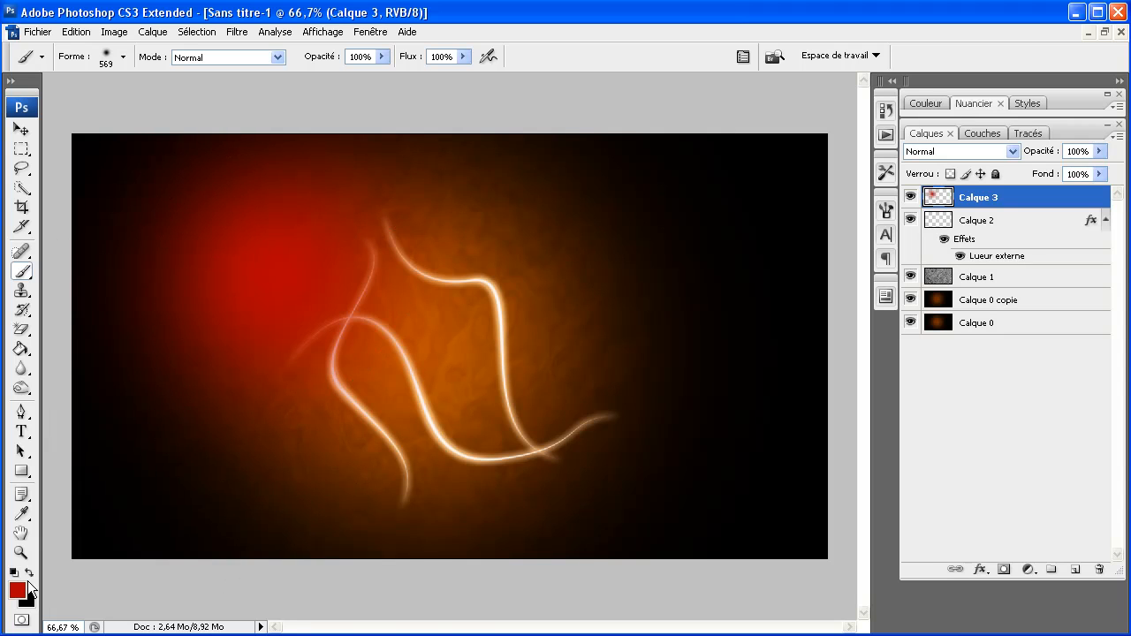
Set the foreground colour to yellow (ffe400) and paint one soft spot over the upper bend of the light lines.
click(20, 589)
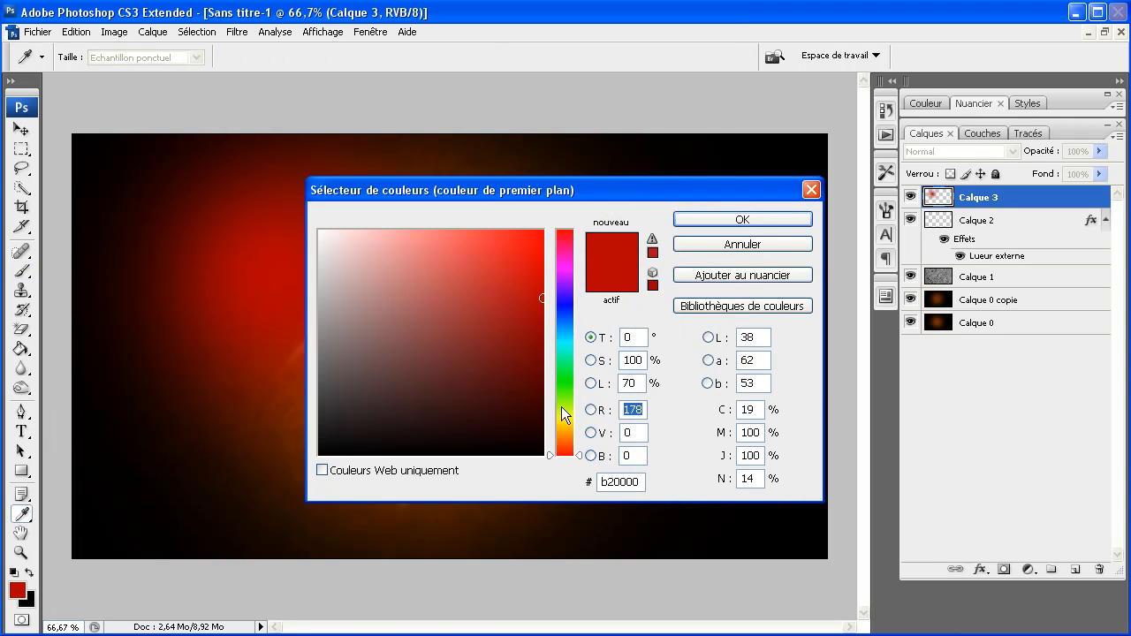
click(562, 416)
drag(540, 281, 541, 230)
click(564, 423)
click(750, 222)
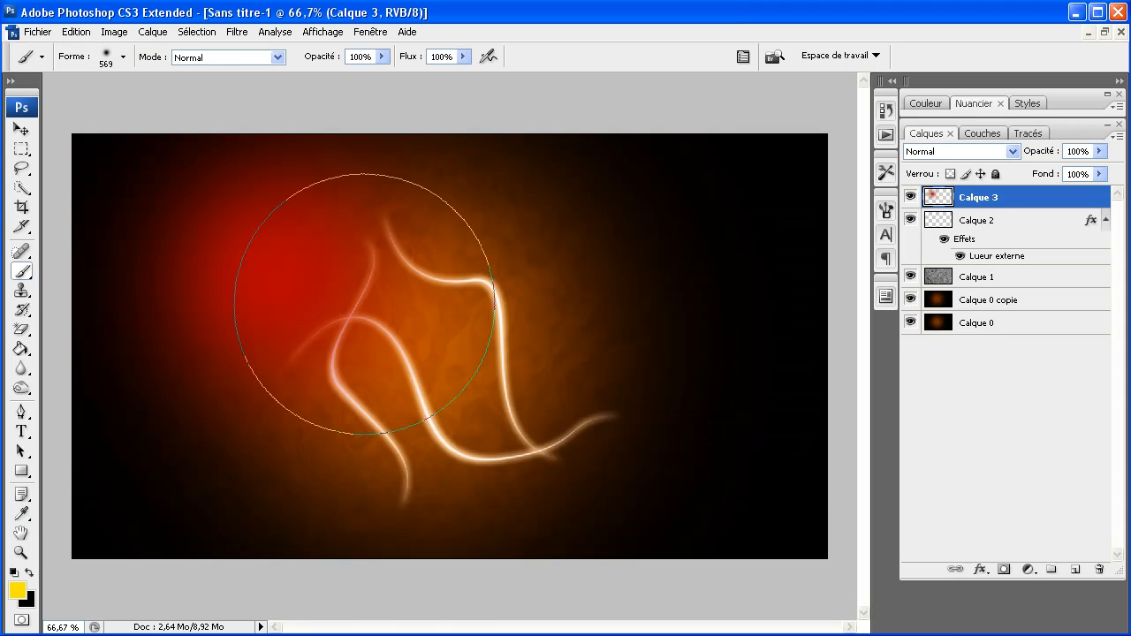
click(454, 278)
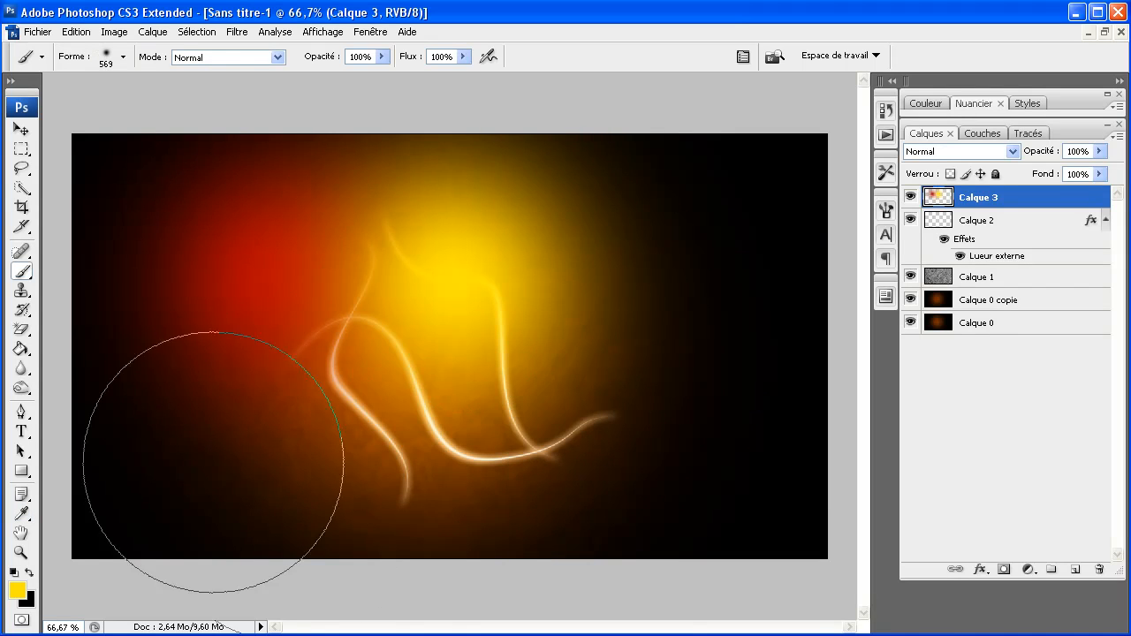
Set the foreground colour to green (00ff54) and paint one soft spot to the right of the light lines.
click(17, 589)
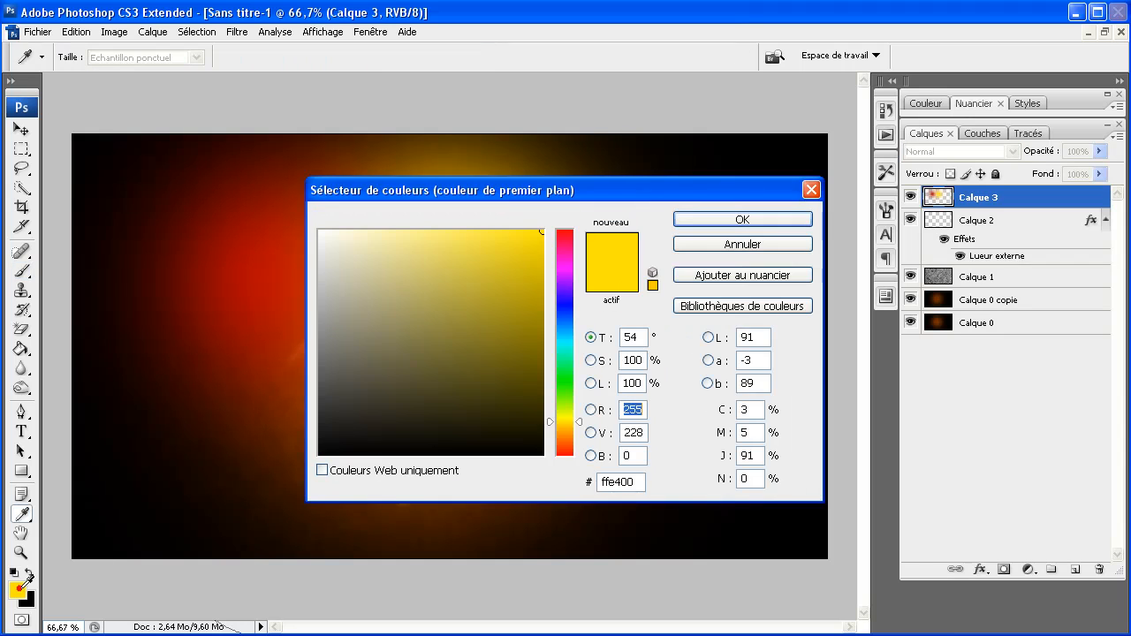
click(564, 365)
click(737, 218)
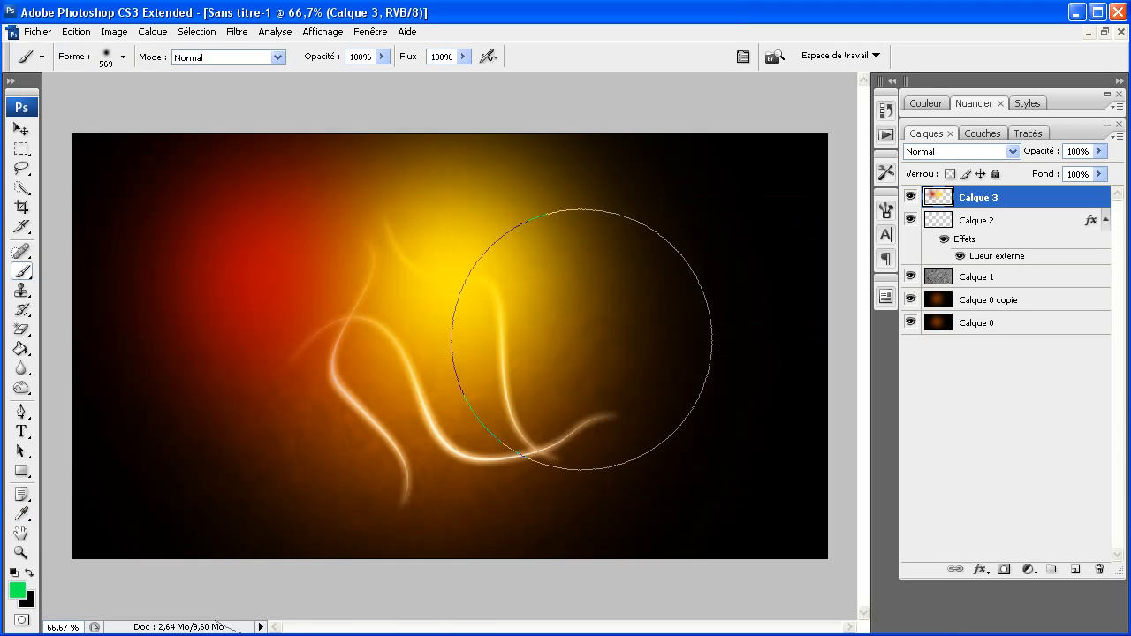
click(574, 347)
Set the foreground colour to blue (0600ff) and paint one soft spot to the left of the light lines, below the red.
click(21, 587)
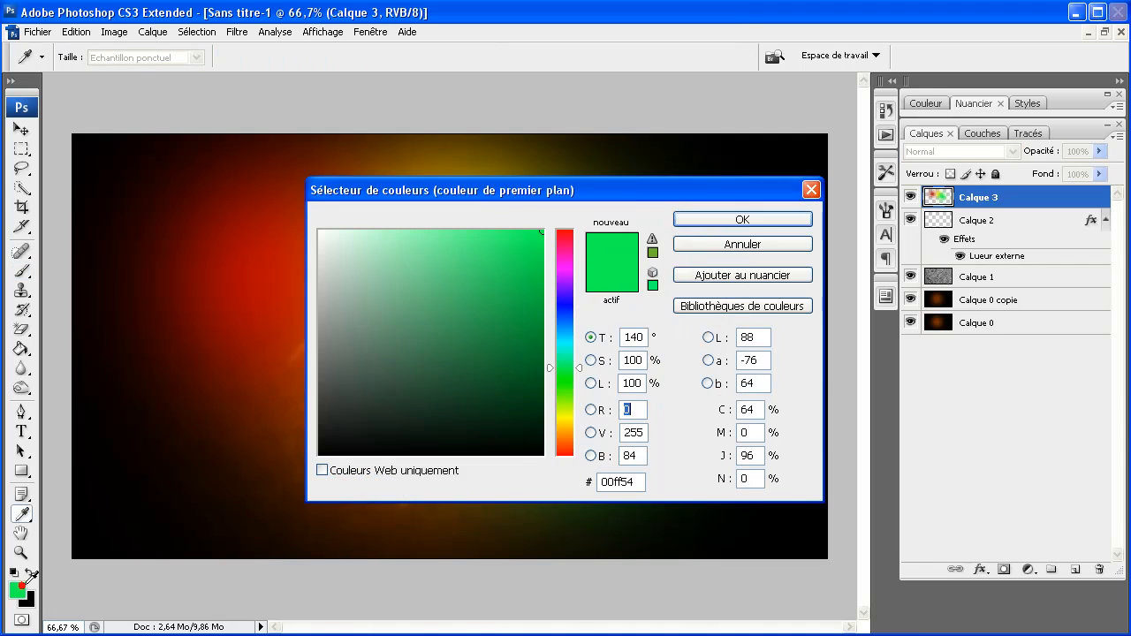
click(567, 286)
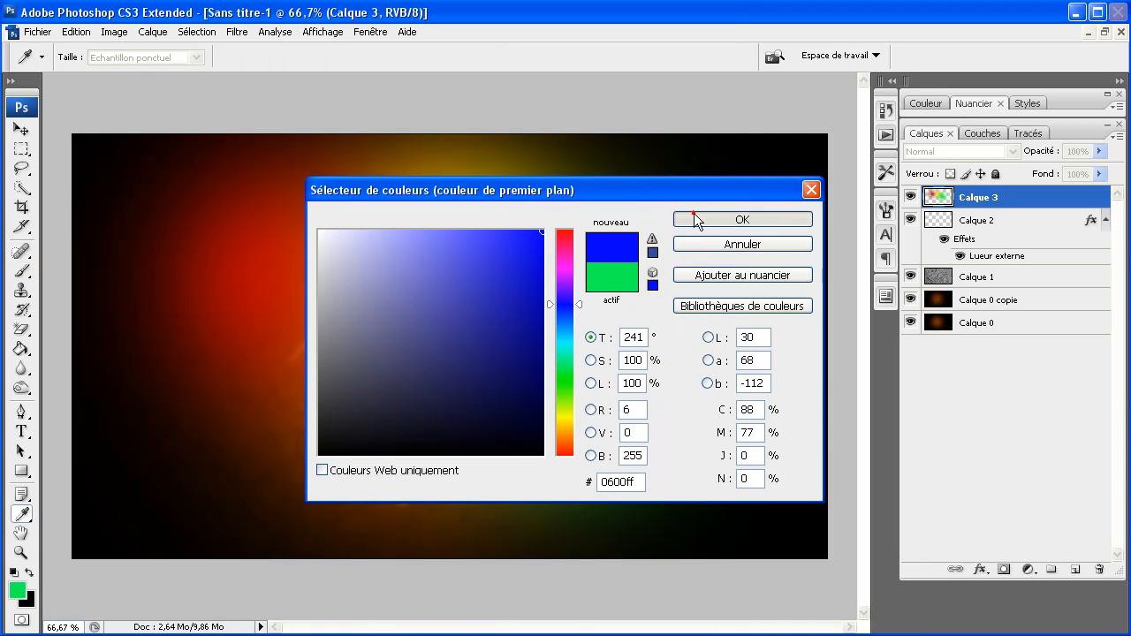
click(694, 215)
click(226, 383)
Set the foreground colour to magenta (ff00ea) and paint one soft spot in the middle of the light lines.
click(17, 589)
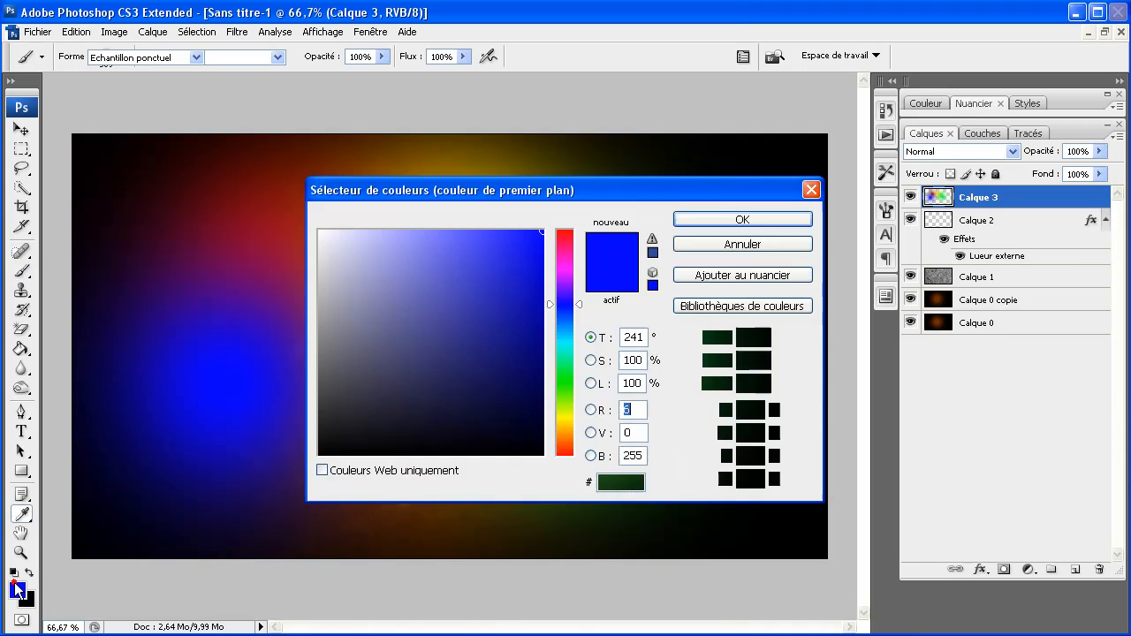
click(562, 266)
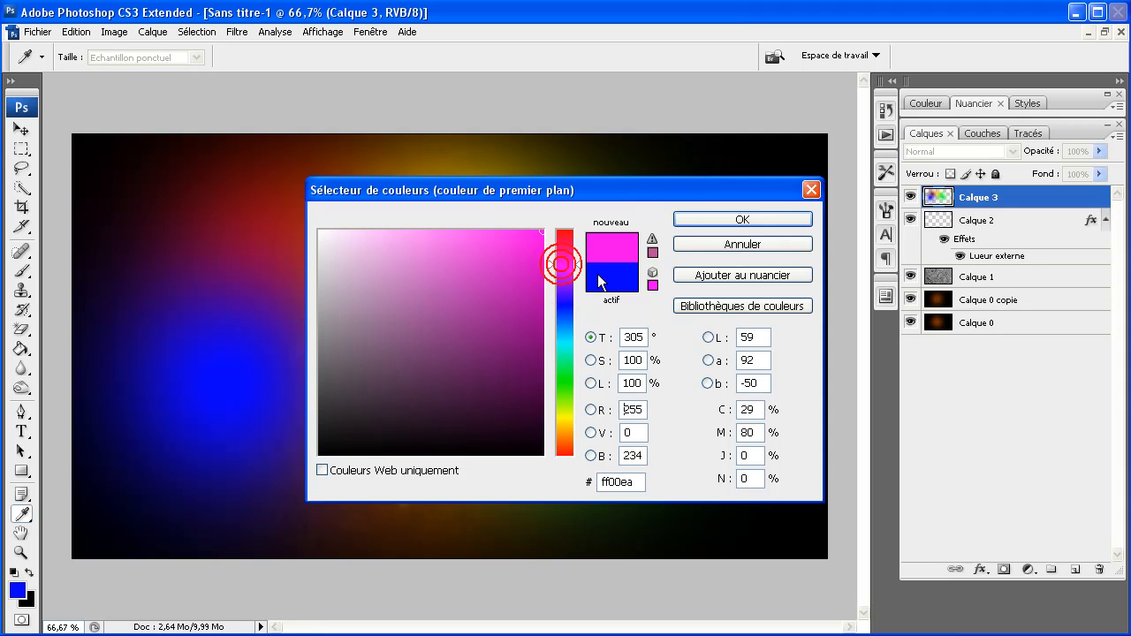
click(689, 220)
click(416, 386)
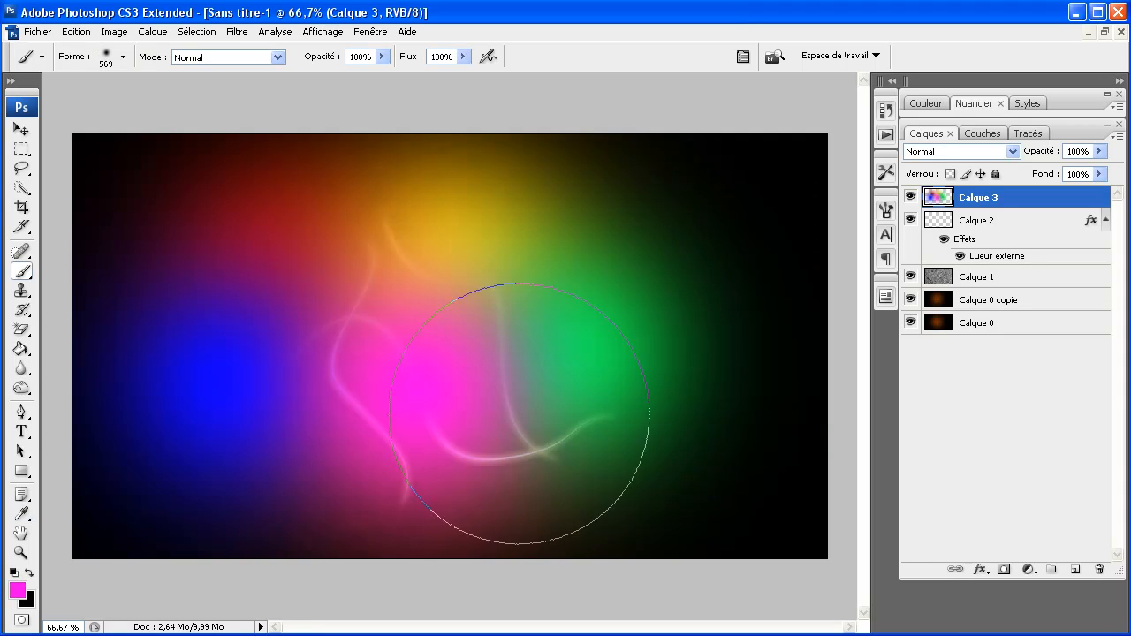
Set the colour spots layer to blend mode Couleur and reduce its opacity to 62%.
click(22, 128)
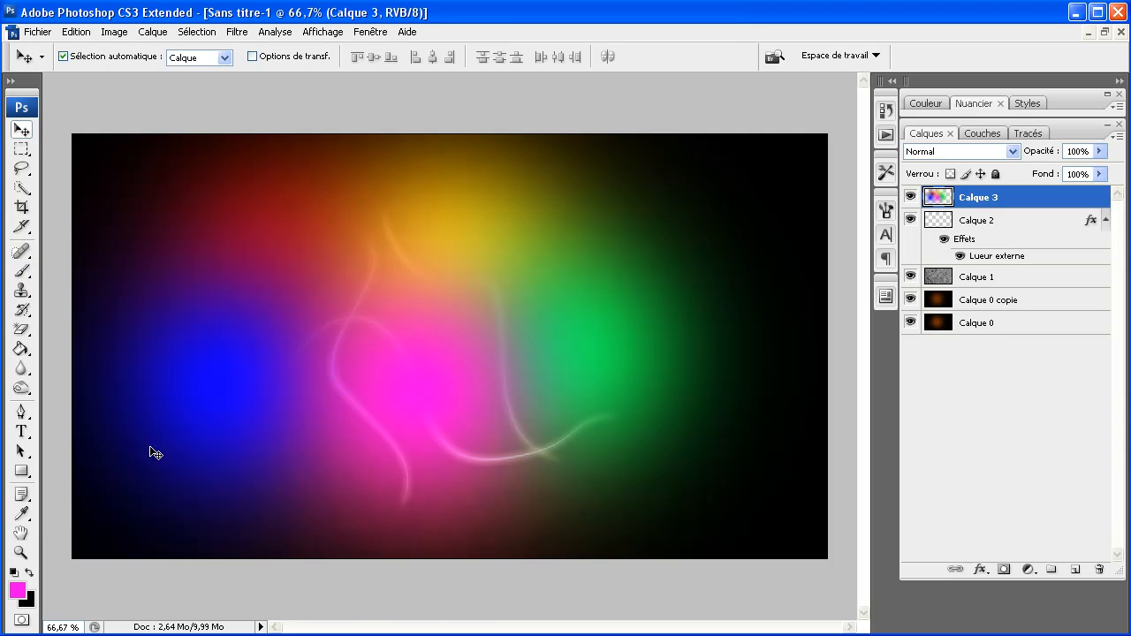
click(963, 151)
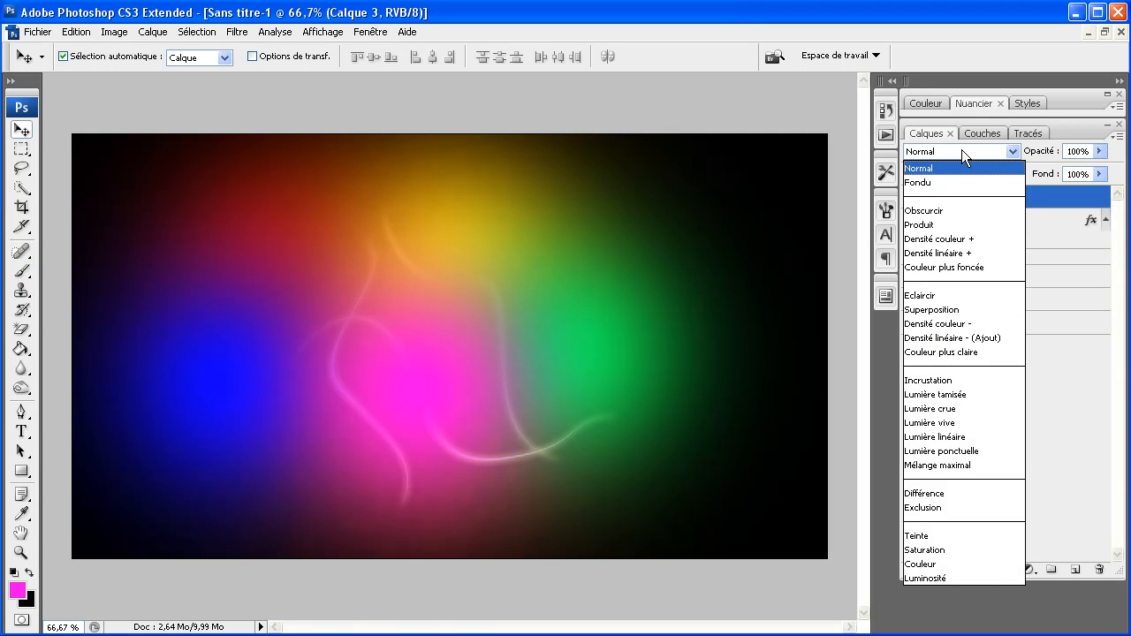
click(977, 564)
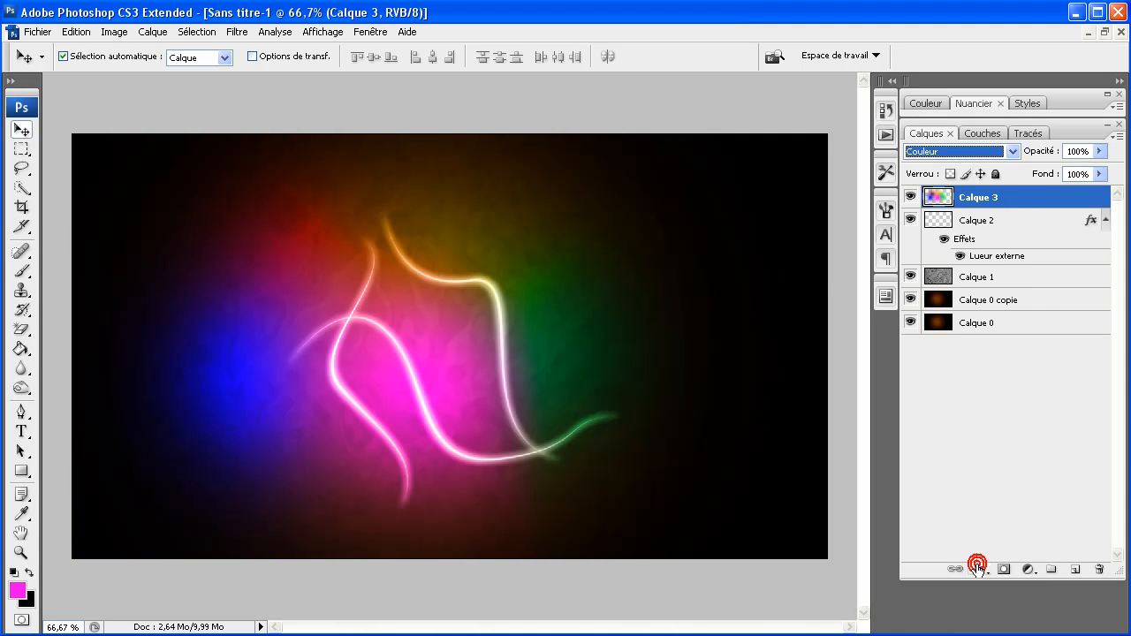
drag(1043, 160, 1008, 156)
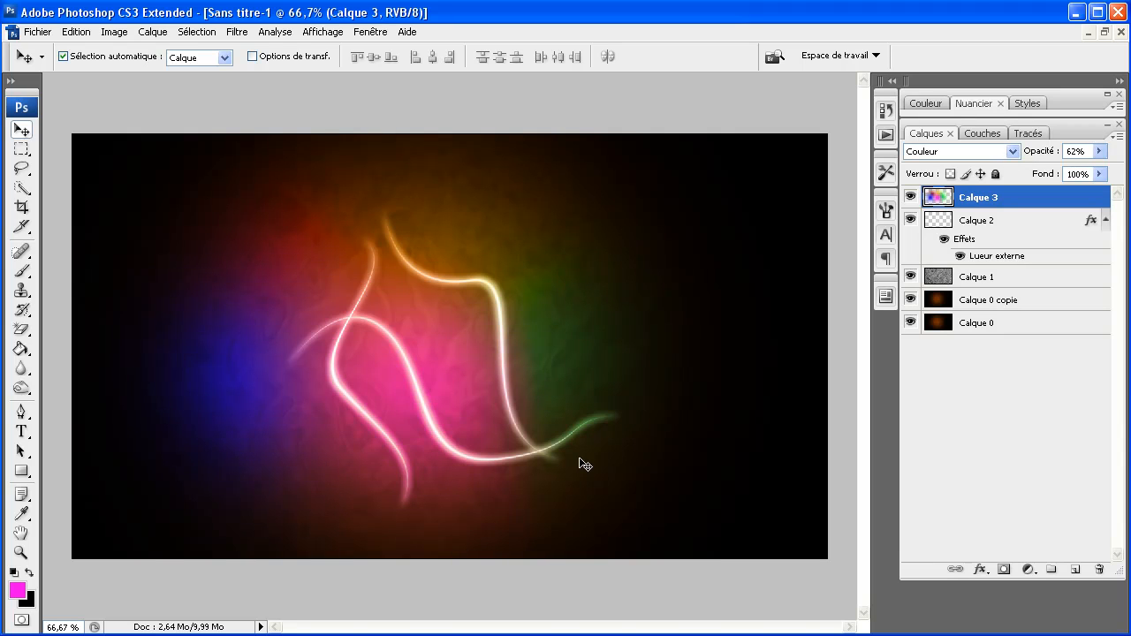
Make the light lines layer active and set the foreground colour to white for the Type tool.
ctrl+click(1075, 569)
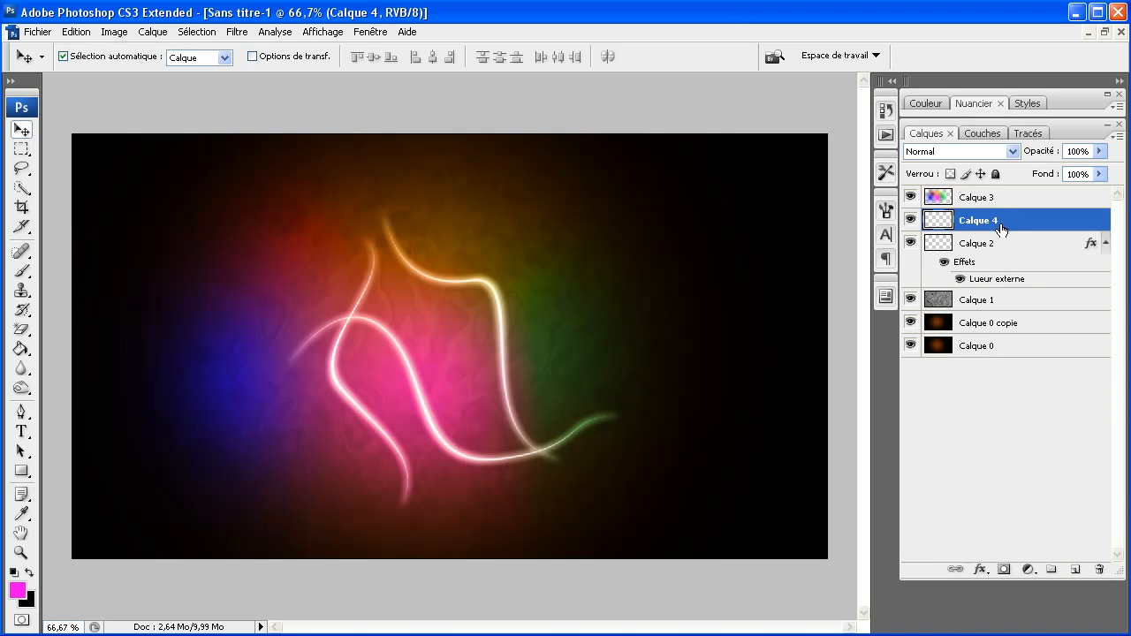
drag(1001, 225, 1099, 569)
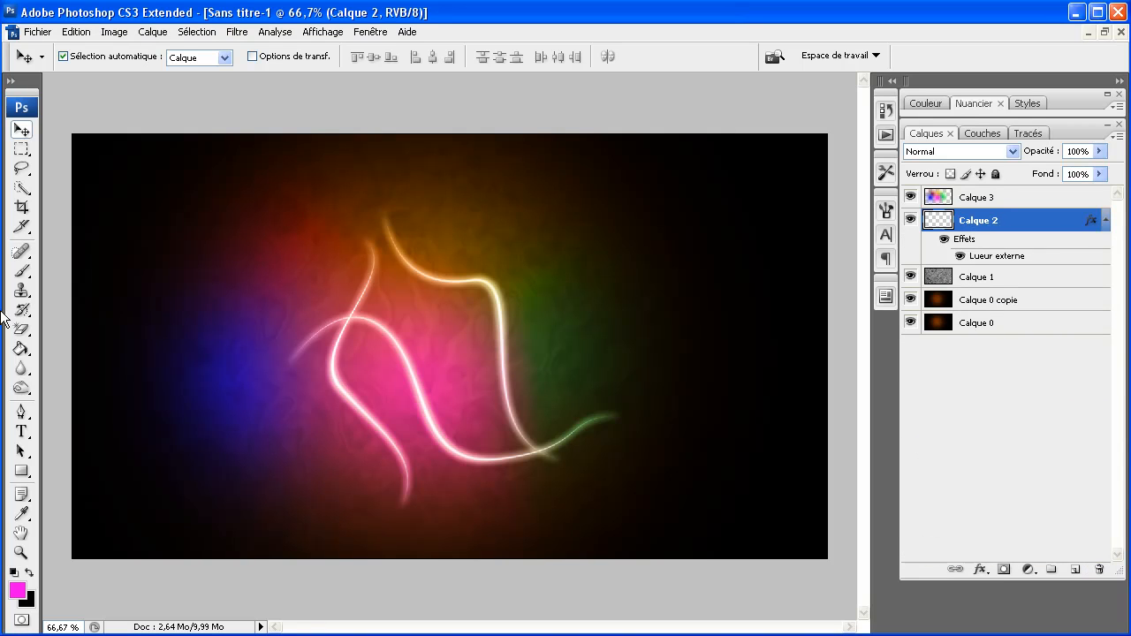
click(21, 431)
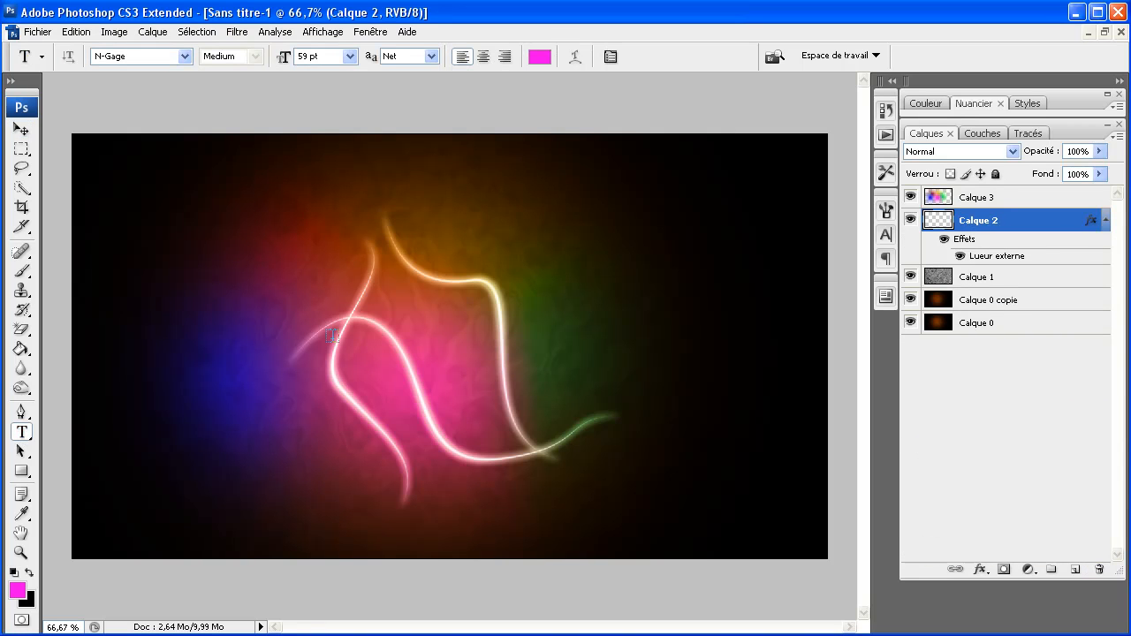
click(20, 554)
click(13, 574)
click(30, 573)
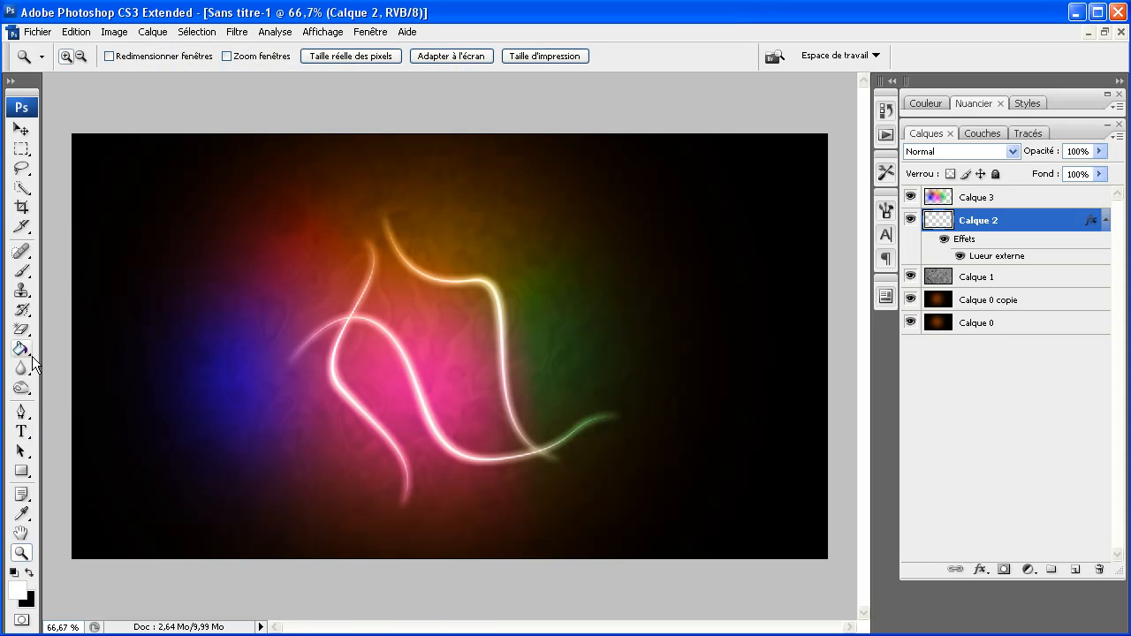
key(t)
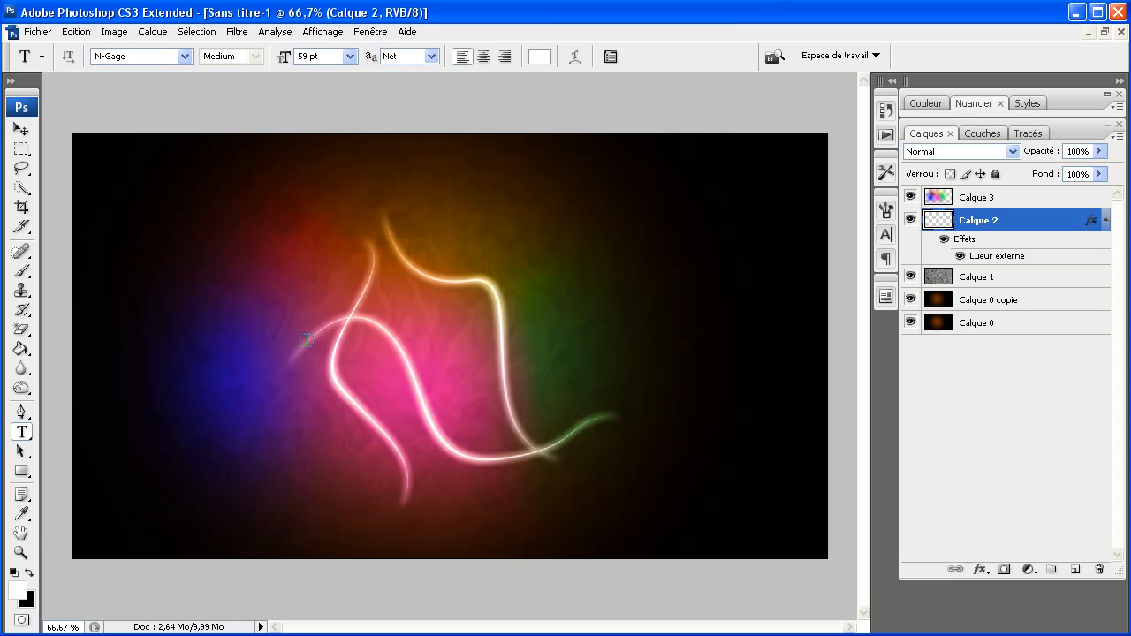
Add the white two-line text "TUTORIAUX NAMOSGRAPHICS" in N-Gage at 59 pt across the light lines.
click(316, 330)
text(TUTOR)
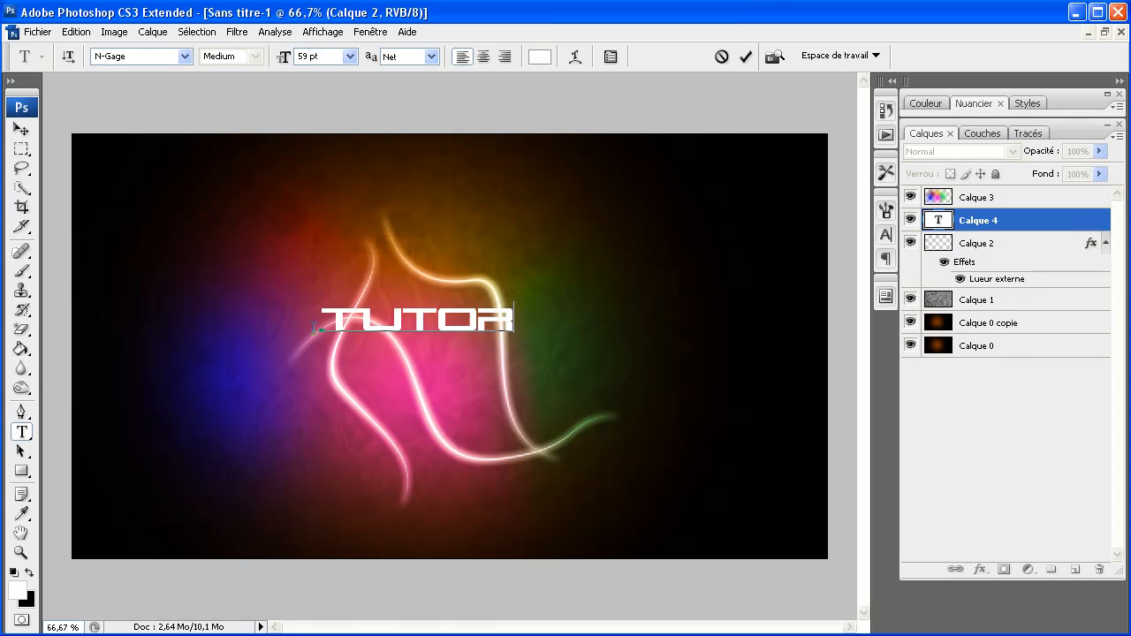
text(IAUX )
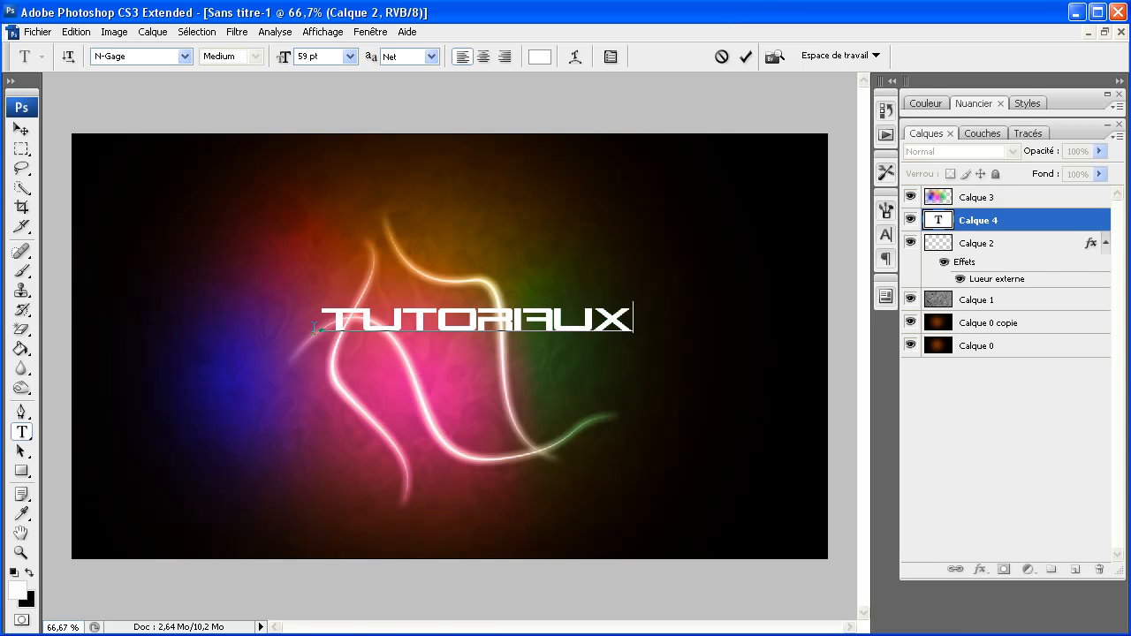
text(NAMOSGRA)
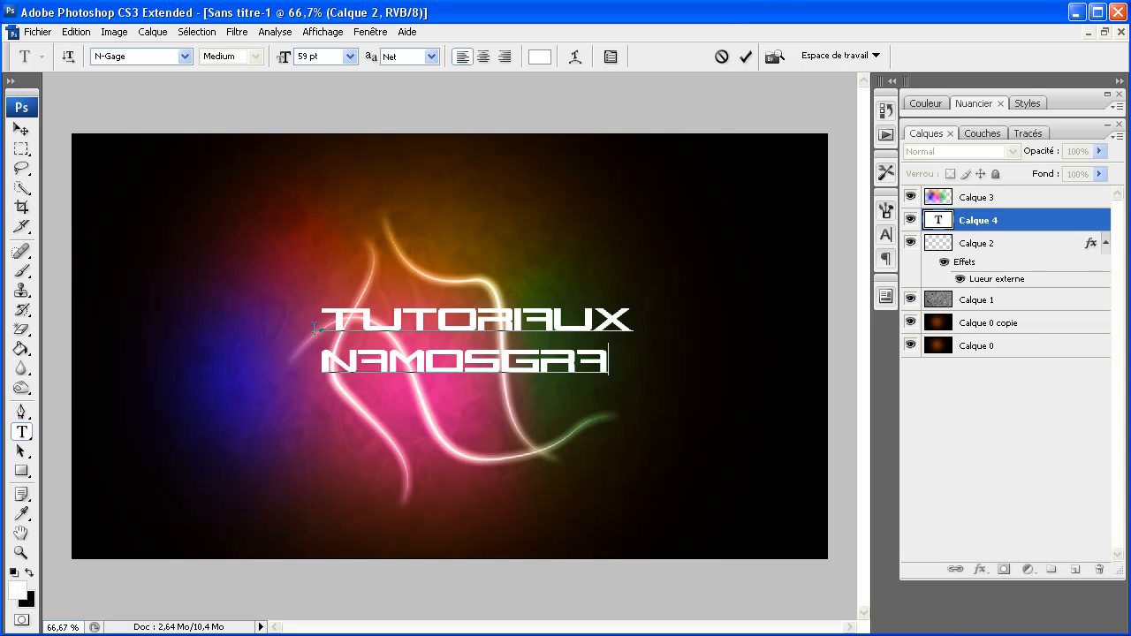
text(PHICS)
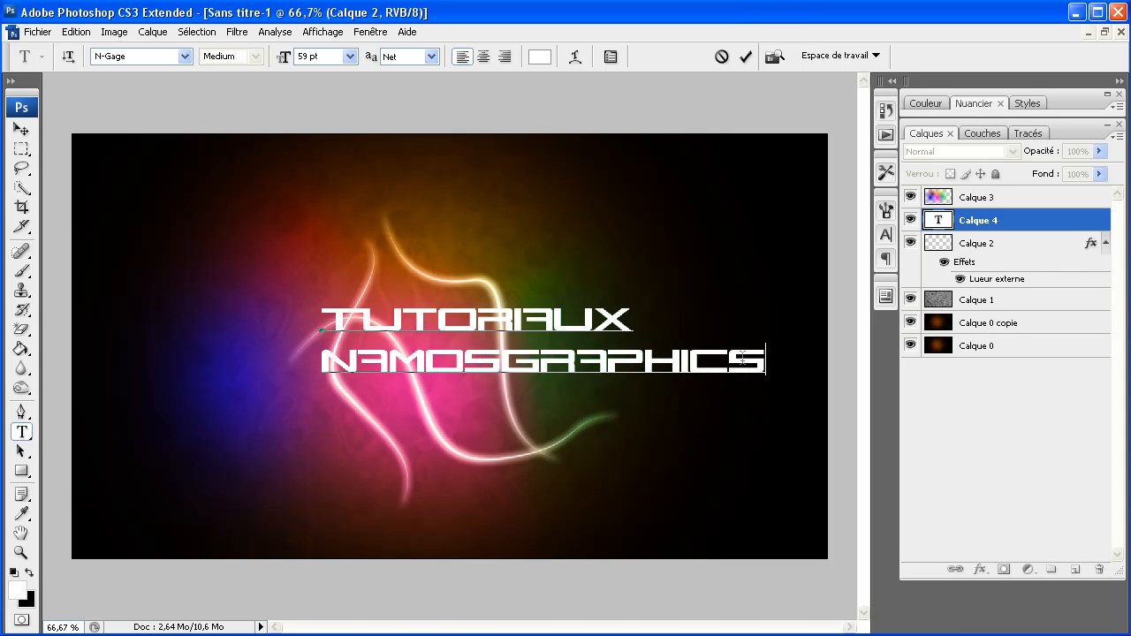
click(21, 129)
click(399, 323)
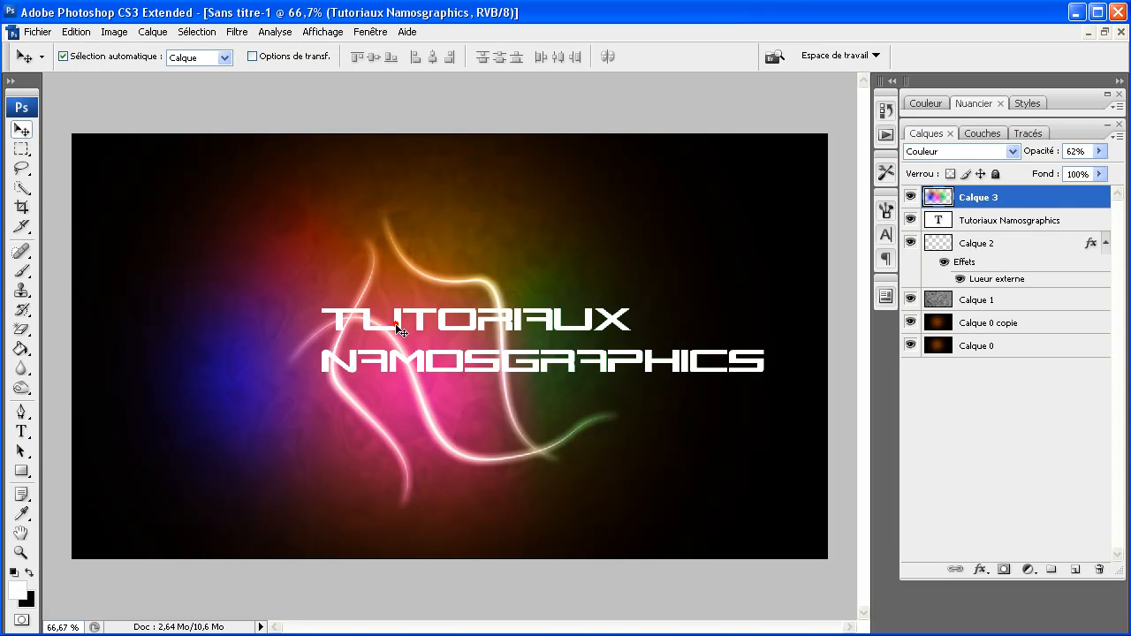
drag(400, 326, 403, 345)
key(ctrl+z)
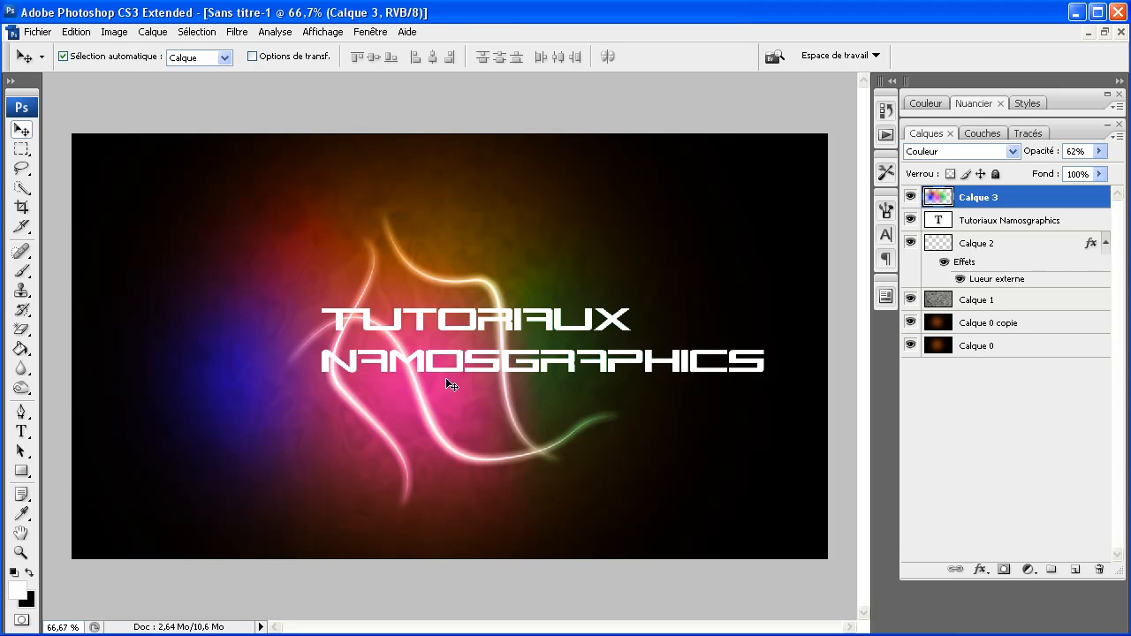
Scale the title text layer proportionally to 77.3% and place it over the lower middle part of the light lines.
click(1009, 222)
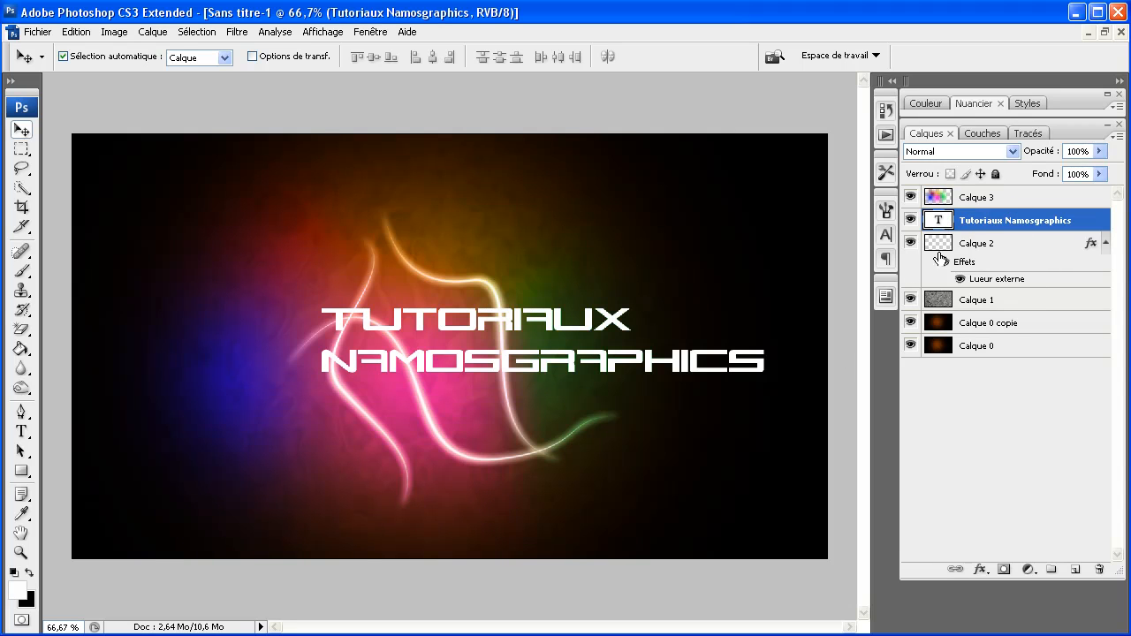
key(ctrl+t)
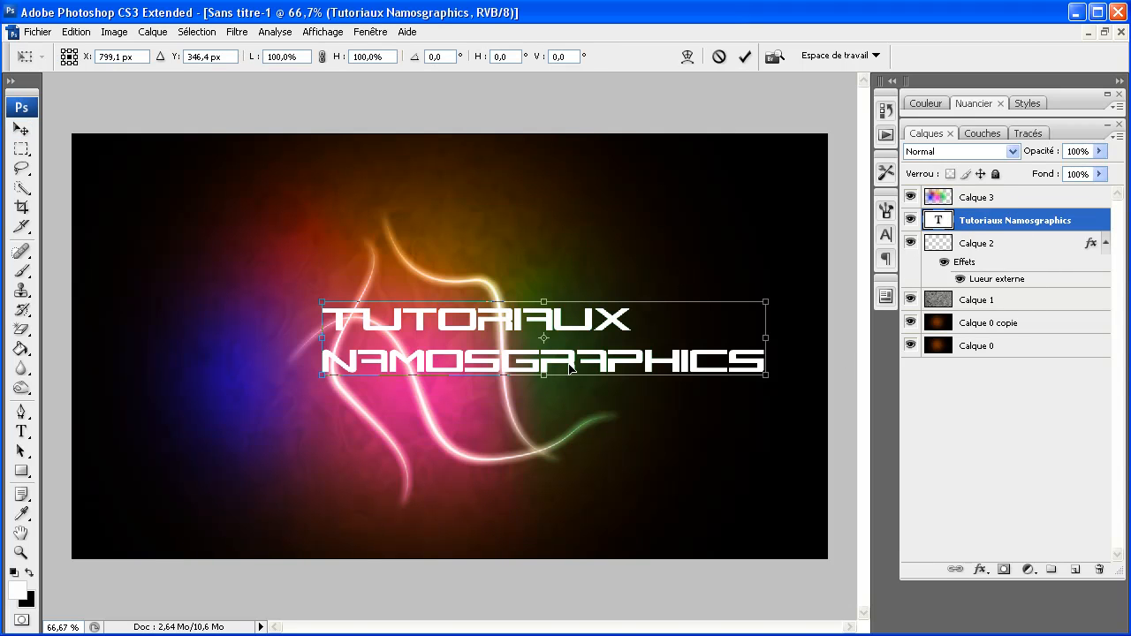
drag(498, 350, 404, 368)
drag(675, 319, 574, 340)
drag(389, 389, 447, 394)
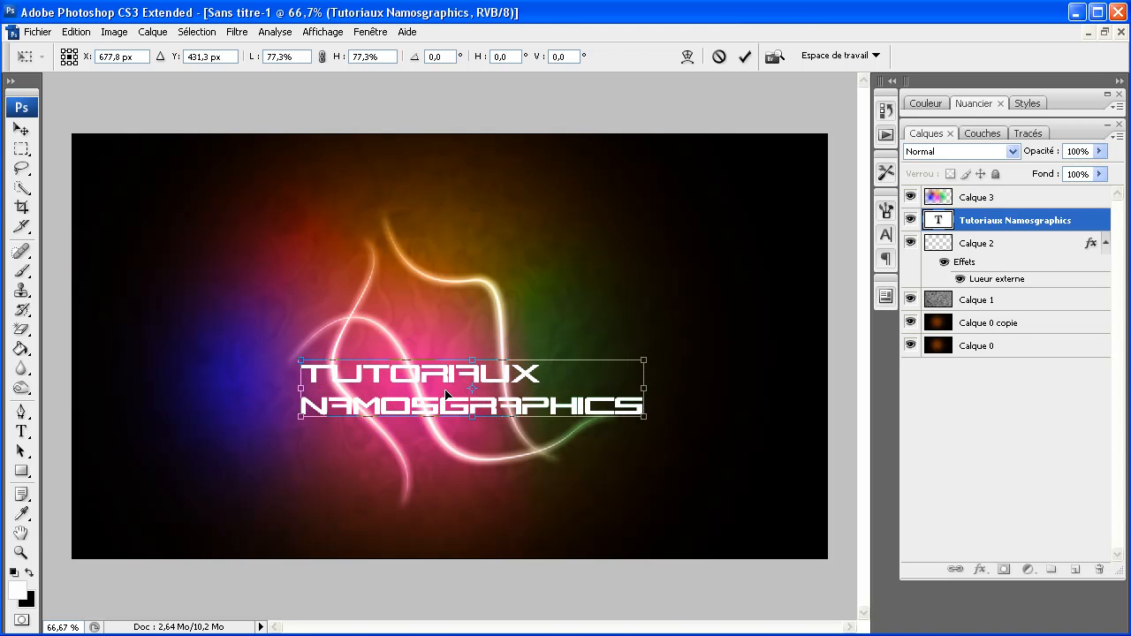
key(Return)
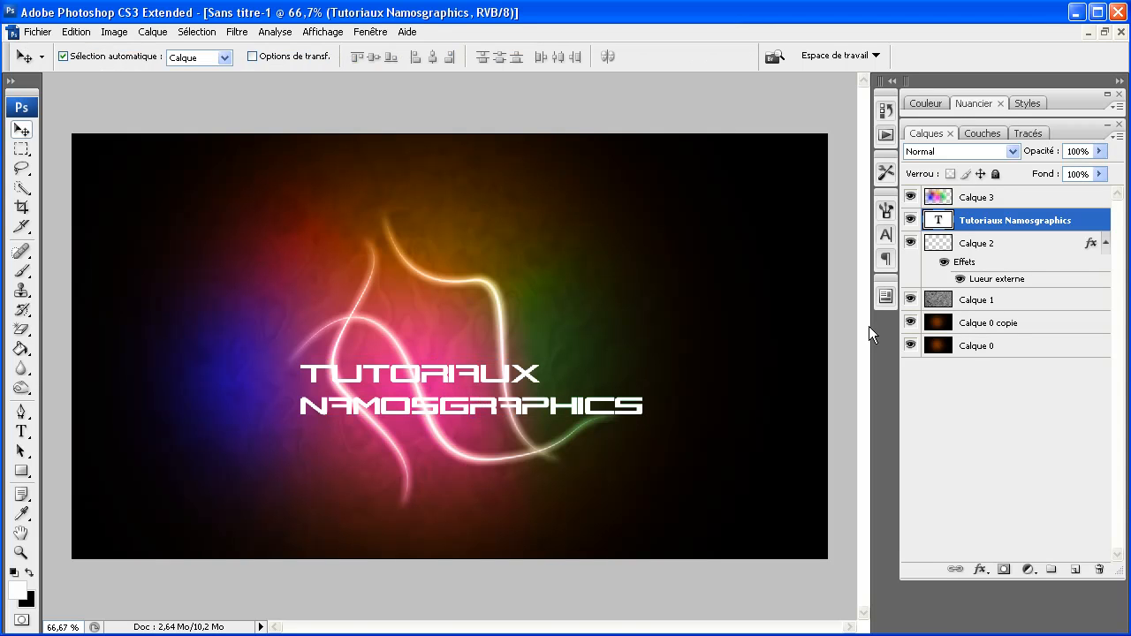
Copy the outer glow (Lueur externe) effect from the light lines layer Calque 2 onto the title text layer.
click(1055, 250)
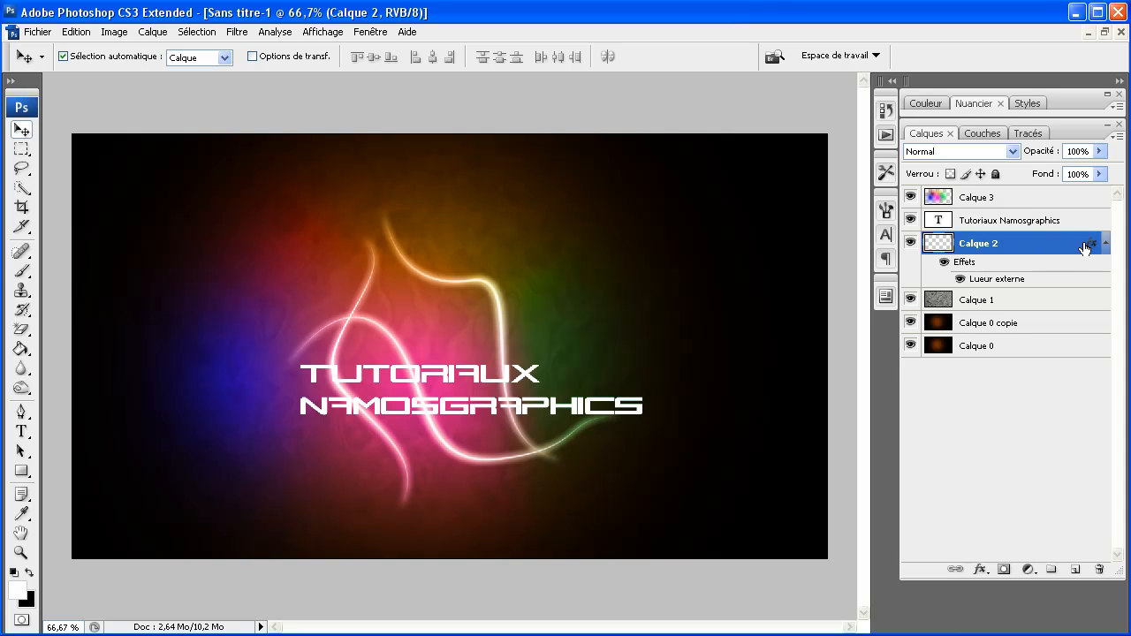
drag(1092, 248, 1089, 222)
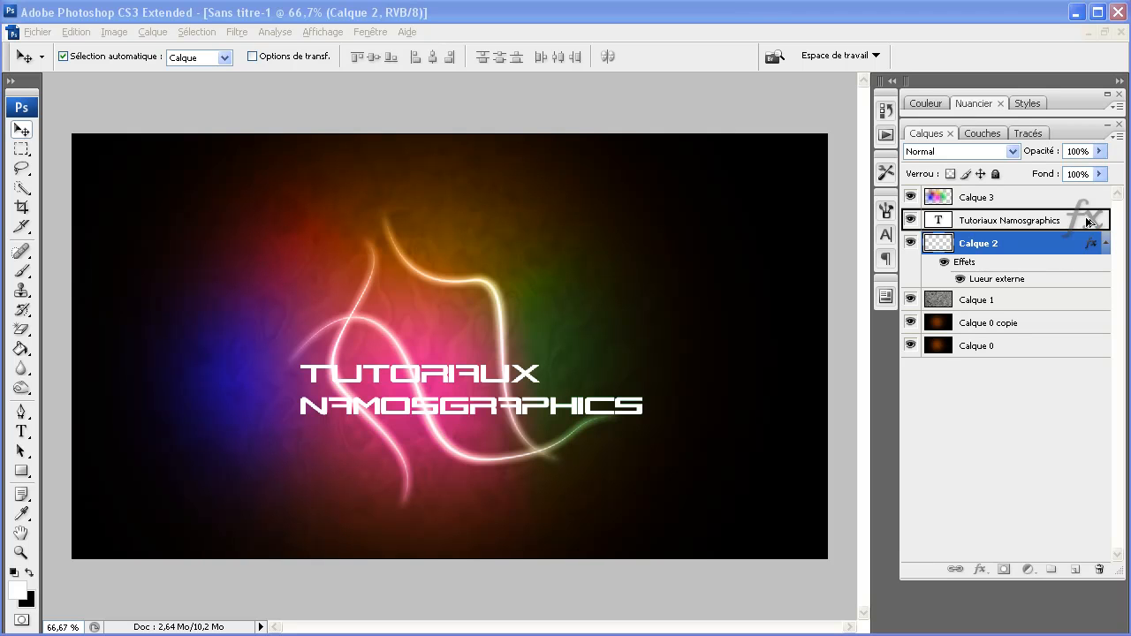
drag(1089, 222, 1087, 225)
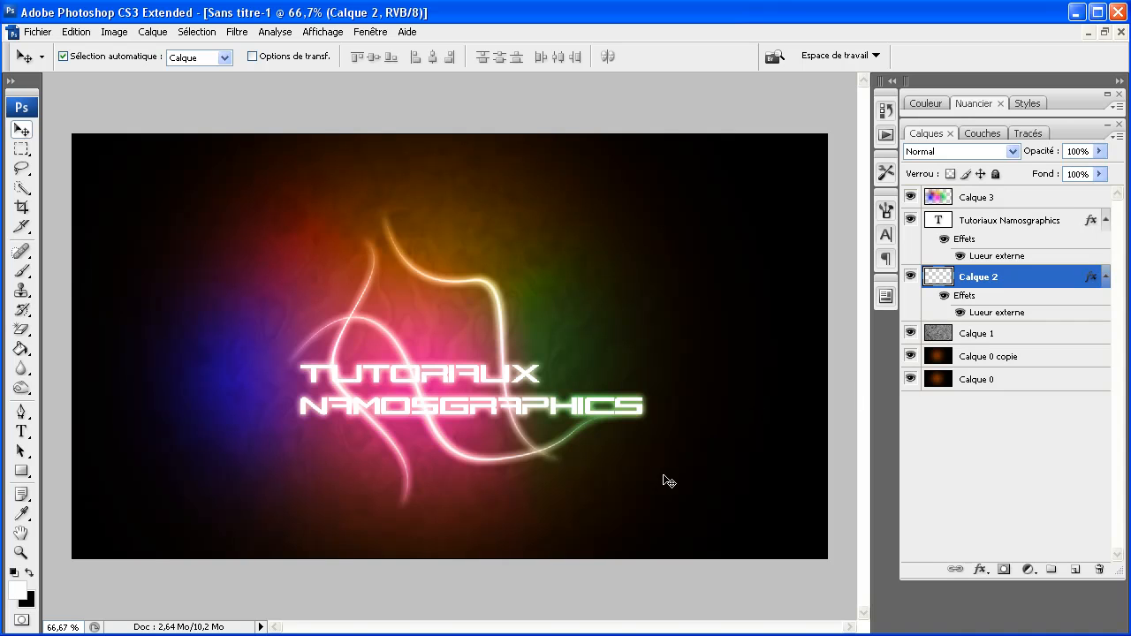
double_click(21, 550)
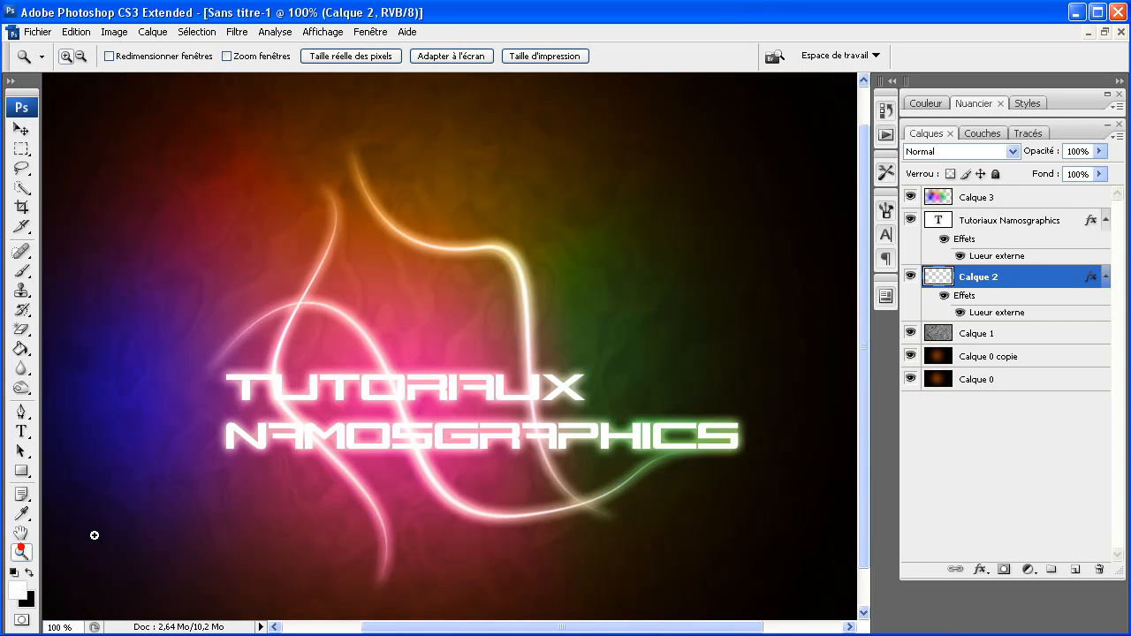